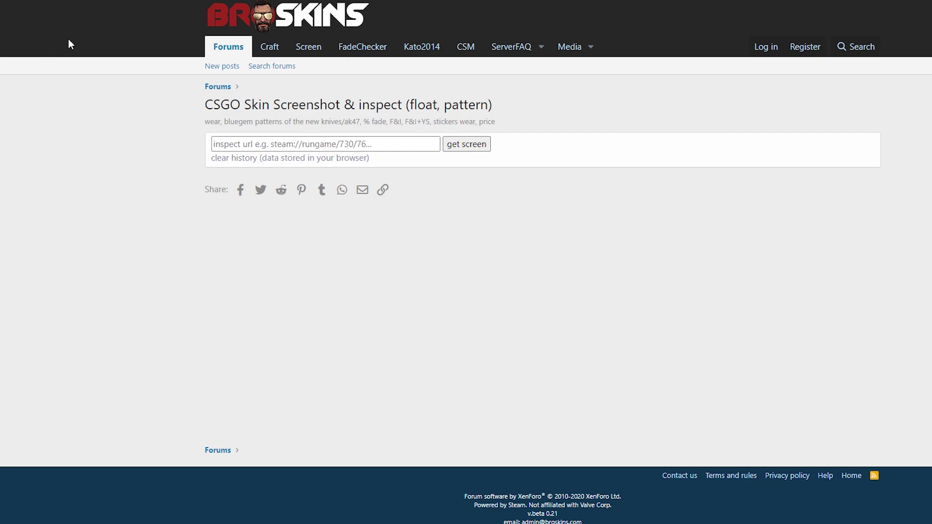
- Open the skin screenshot and inspect page from the BroSkins home page
{"action": "left_click", "coordinate": [274, 7]}
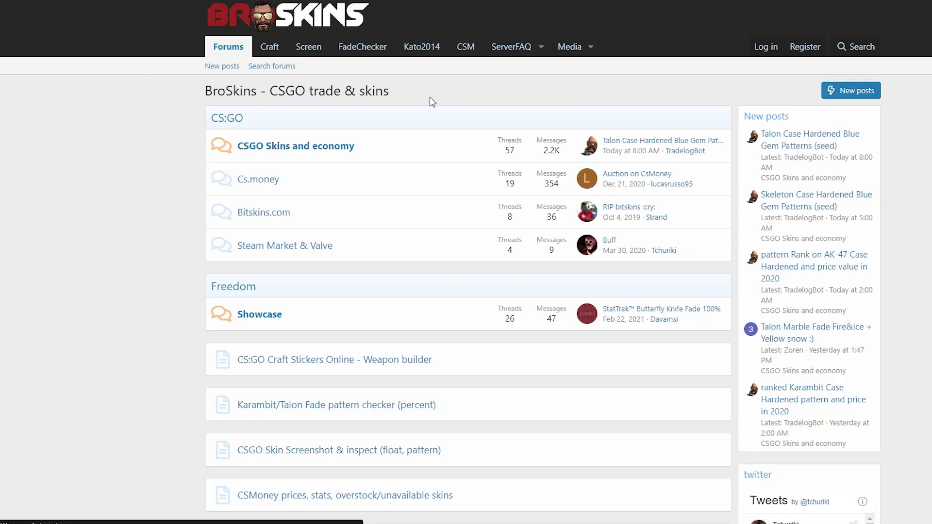
{"action": "left_click", "coordinate": [312, 51]}
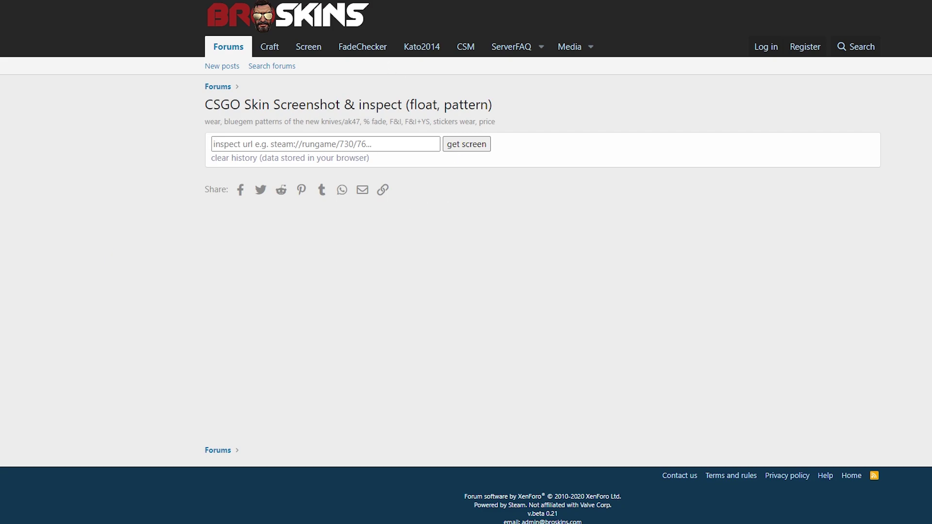
- Switch to the Steam inventory, select the AWP | Gungnir, and copy the address of its in-game inspect link
{"action": "left_click", "coordinate": [574, 1]}
{"action": "left_click", "coordinate": [575, 7]}
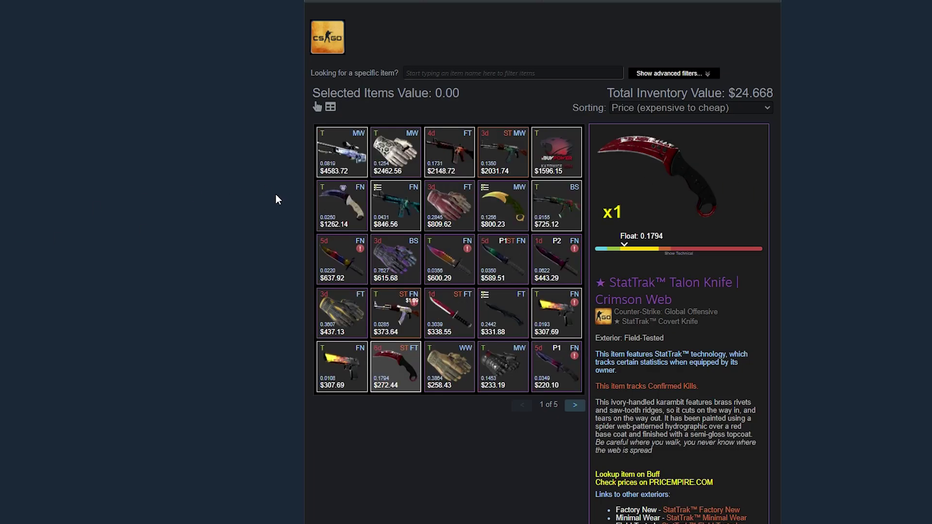
{"action": "left_click", "coordinate": [342, 152]}
{"action": "scroll", "coordinate": [778, 271], "scroll_direction": "down", "scroll_amount": 3}
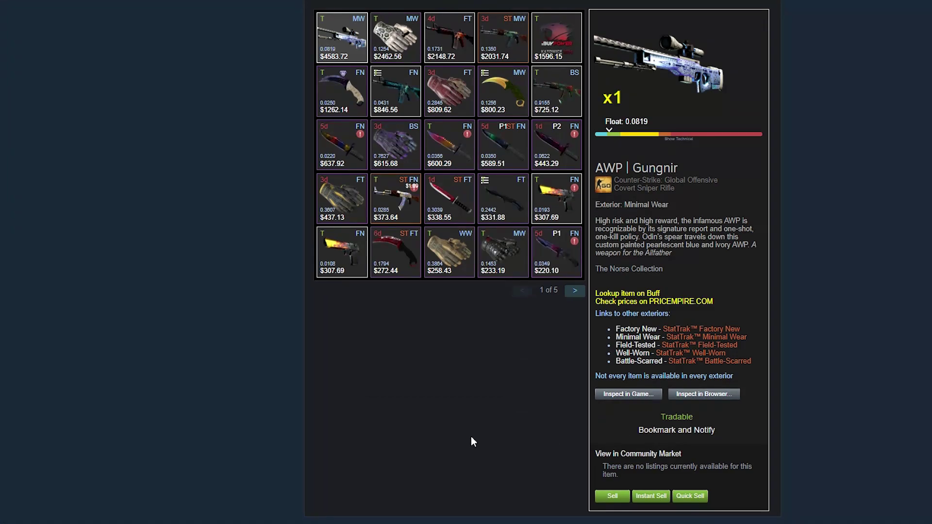
{"action": "scroll", "coordinate": [708, 364], "scroll_direction": "down", "scroll_amount": 1}
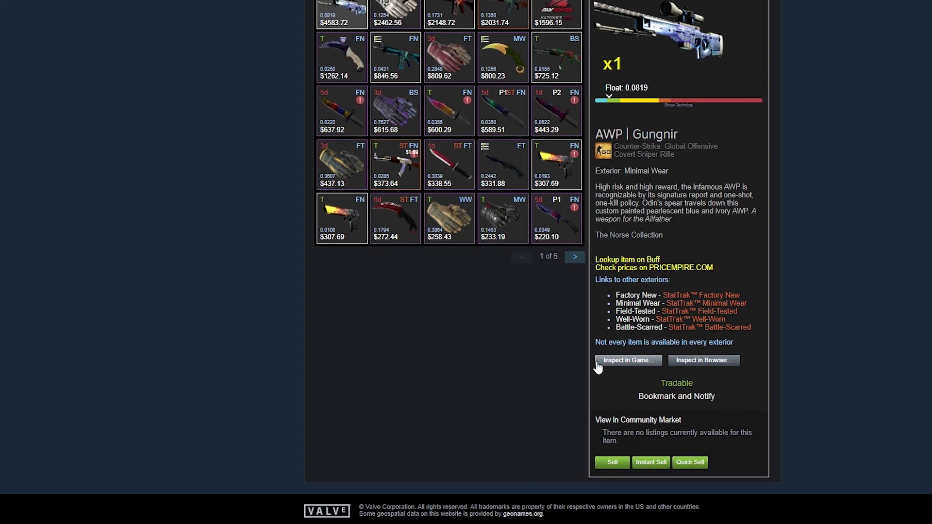
{"action": "right_click", "coordinate": [612, 364]}
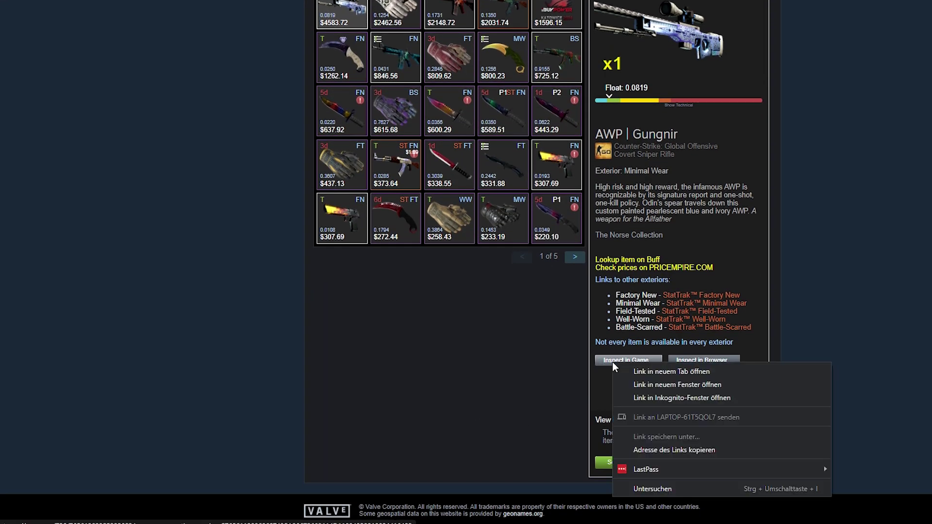
{"action": "left_click", "coordinate": [671, 450]}
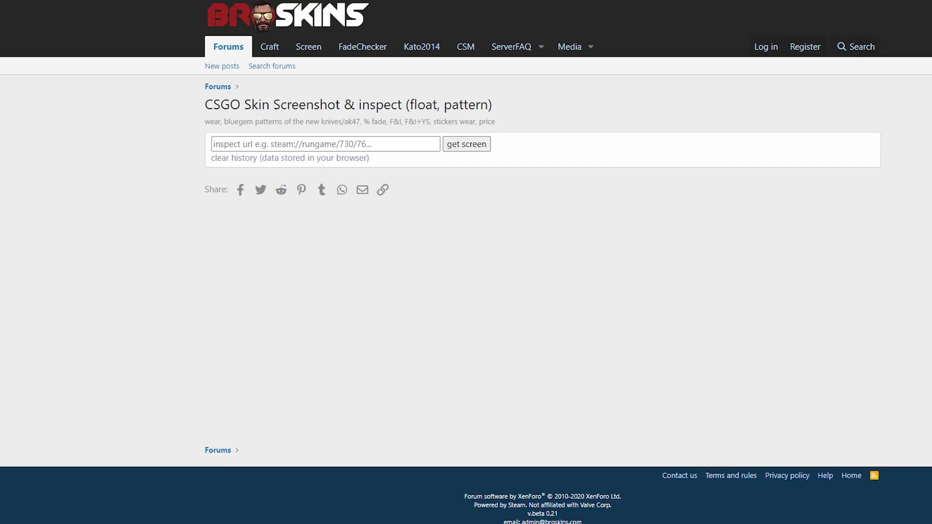
- On the BroSkins page, paste the copied inspect link as the inspect URL and request the skin's screen
{"action": "left_click", "coordinate": [271, 143]}
{"action": "key", "text": "ctrl+v"}
{"action": "left_click", "coordinate": [464, 149]}
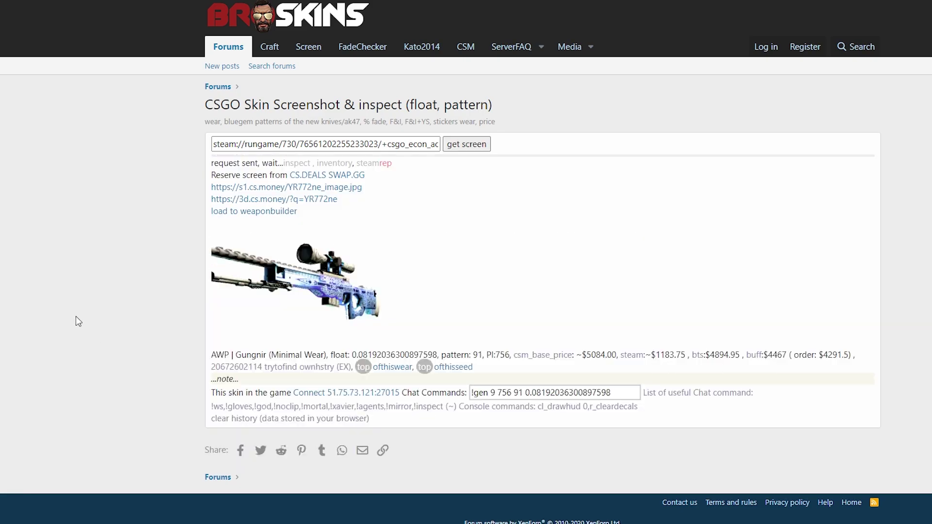
- View the AWP | Gungnir's generated screenshot and rotate its model in the CS.Money 3D skin viewer
{"action": "left_click", "coordinate": [251, 190]}
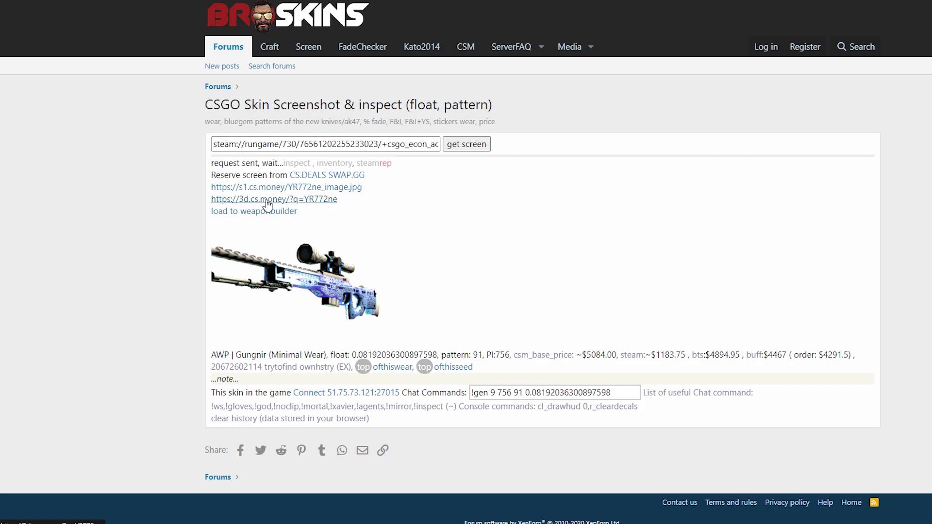
{"action": "scroll", "coordinate": [601, 158], "scroll_direction": "down", "scroll_amount": 3}
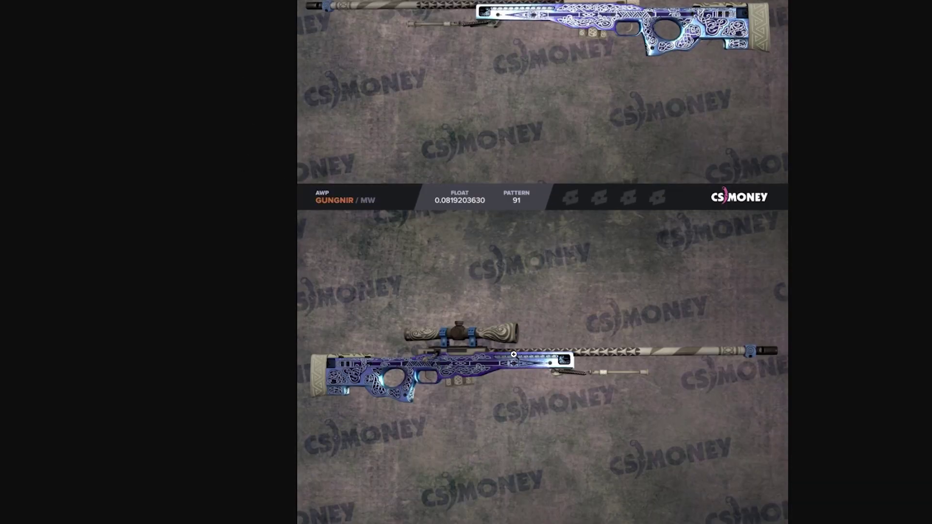
{"action": "scroll", "coordinate": [598, 146], "scroll_direction": "up", "scroll_amount": 3}
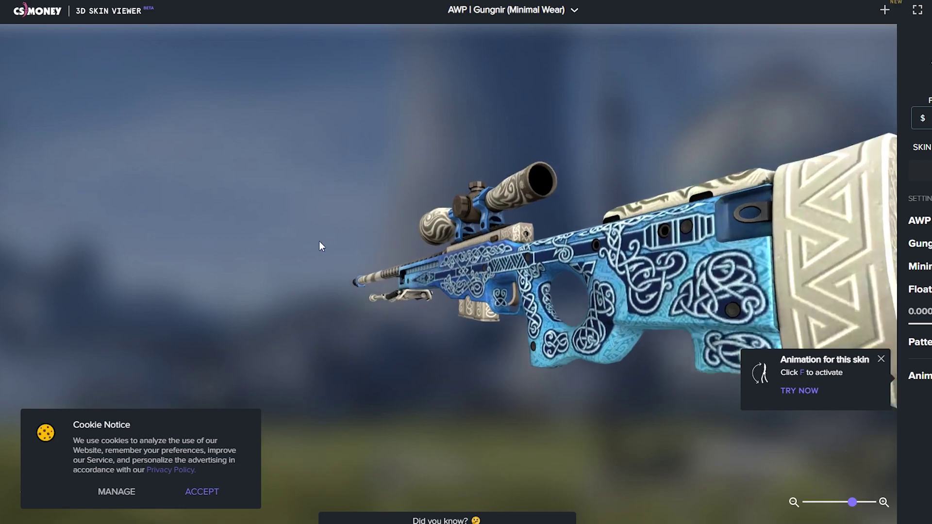
{"action": "left_click_drag", "start_coordinate": [319, 241], "coordinate": [473, 255]}
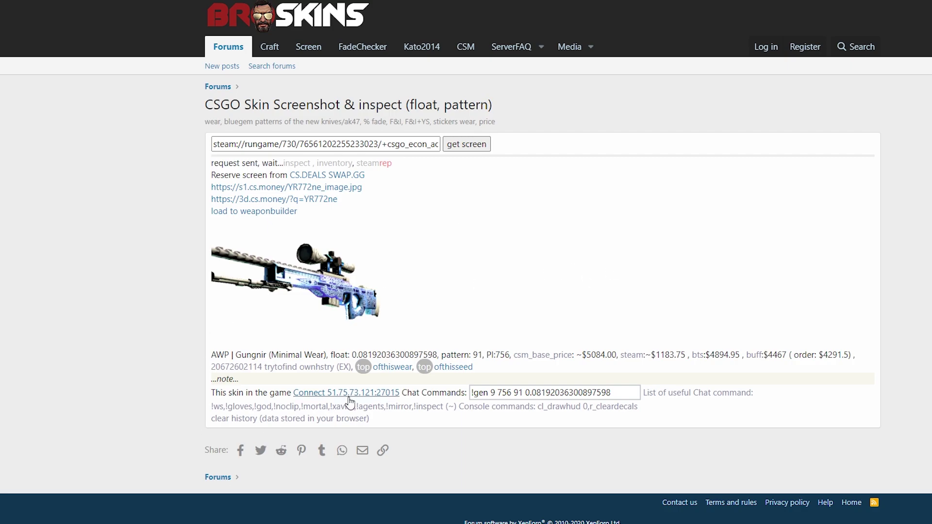
- Copy the server connect command "Connect 51.75.73.121:27015" from the skin's result on BroSkins
{"action": "left_click_drag", "start_coordinate": [214, 393], "coordinate": [743, 391]}
{"action": "left_click", "coordinate": [738, 435]}
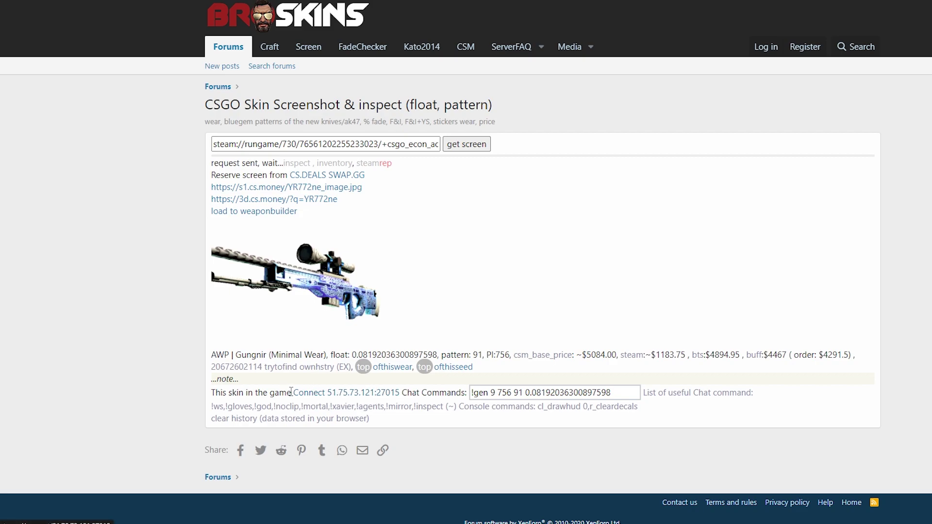
{"action": "left_click_drag", "start_coordinate": [293, 393], "coordinate": [400, 398]}
{"action": "key", "text": "ctrl+c"}
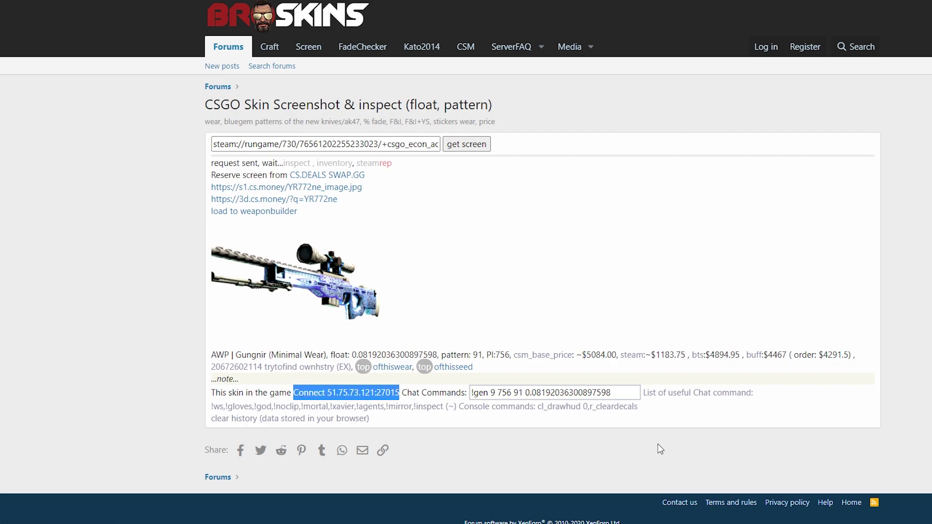
- Switch to CS:GO and join the inspect server by running the copied connect command in the developer console
{"action": "key", "text": "alt+Tab"}
{"action": "key", "text": "grave"}
{"action": "key", "text": "ctrl+v"}
{"action": "key", "text": "Return"}
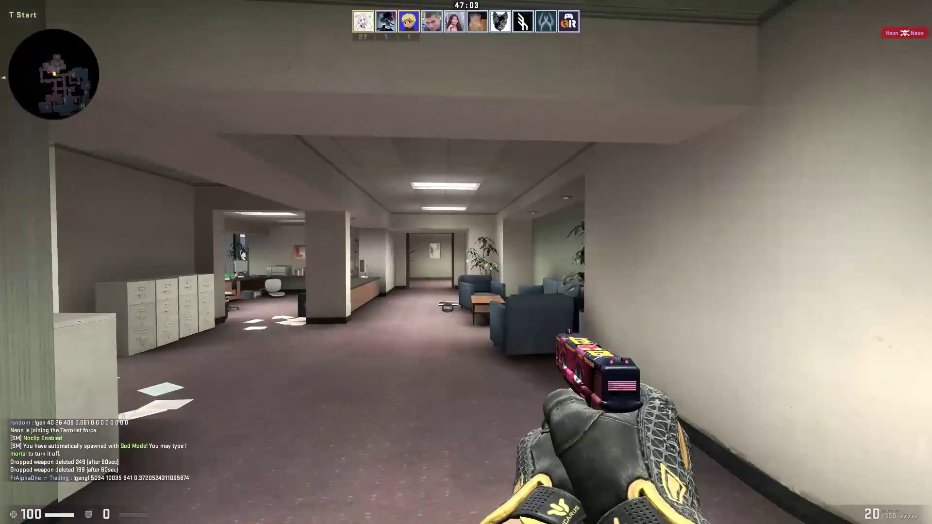
- Switch back to BroSkins and copy the chat command "!gen 9 756 91 0.08192036300897598"
{"action": "key", "text": "Tab"}
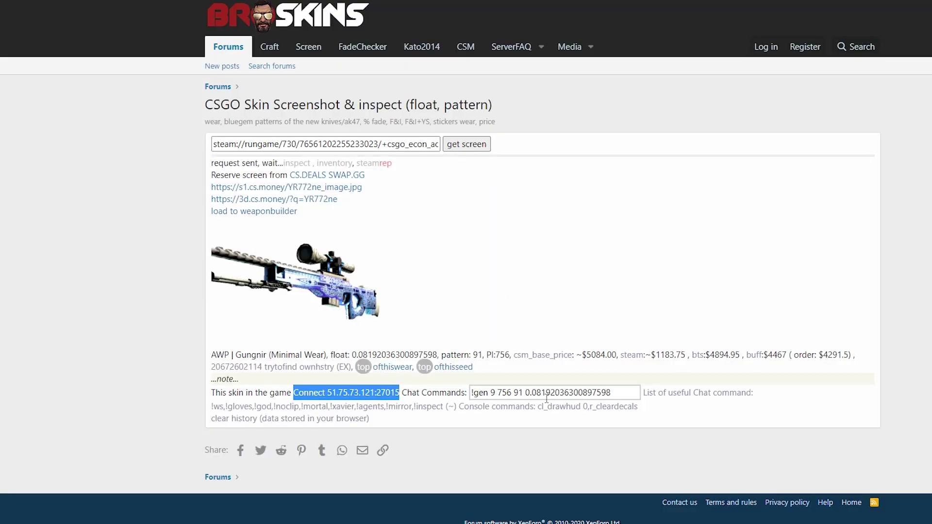
{"action": "left_click", "coordinate": [543, 392]}
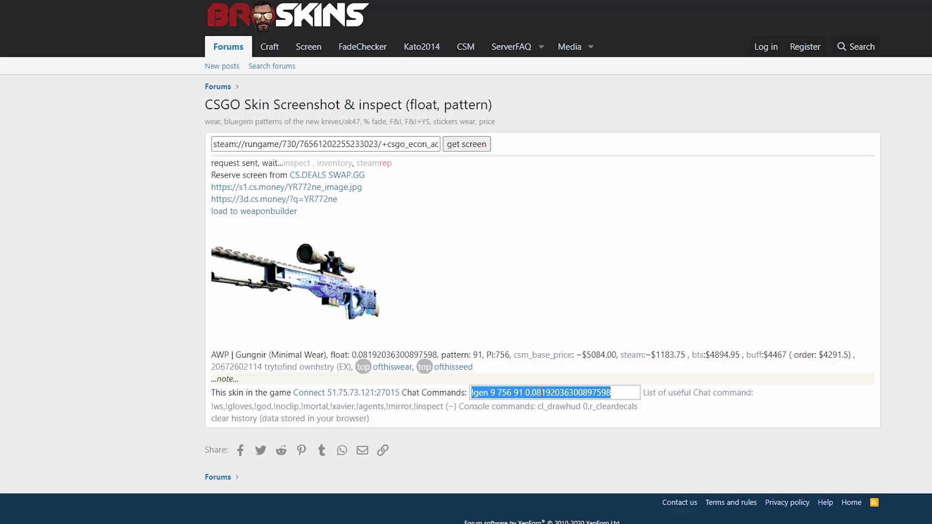
{"action": "left_click_drag", "start_coordinate": [401, 393], "coordinate": [462, 395]}
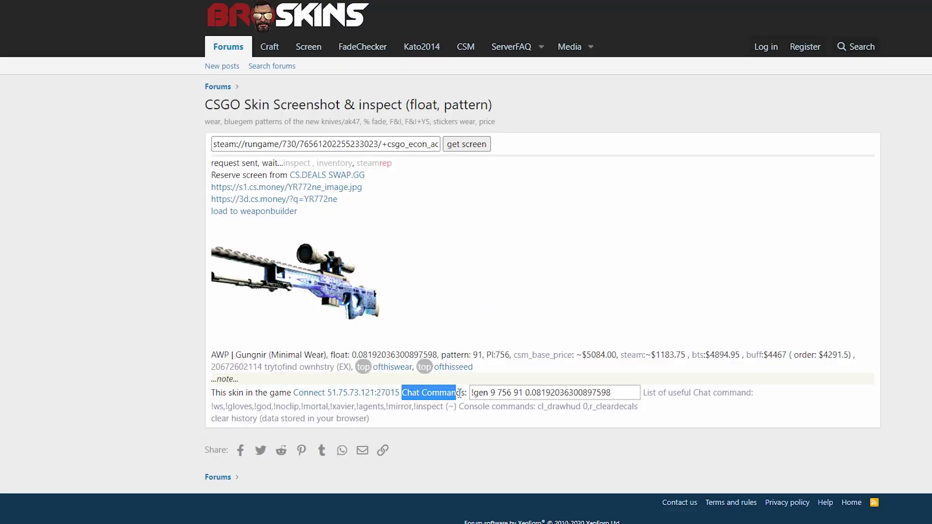
{"action": "left_click", "coordinate": [488, 393]}
{"action": "key", "text": "ctrl+c"}
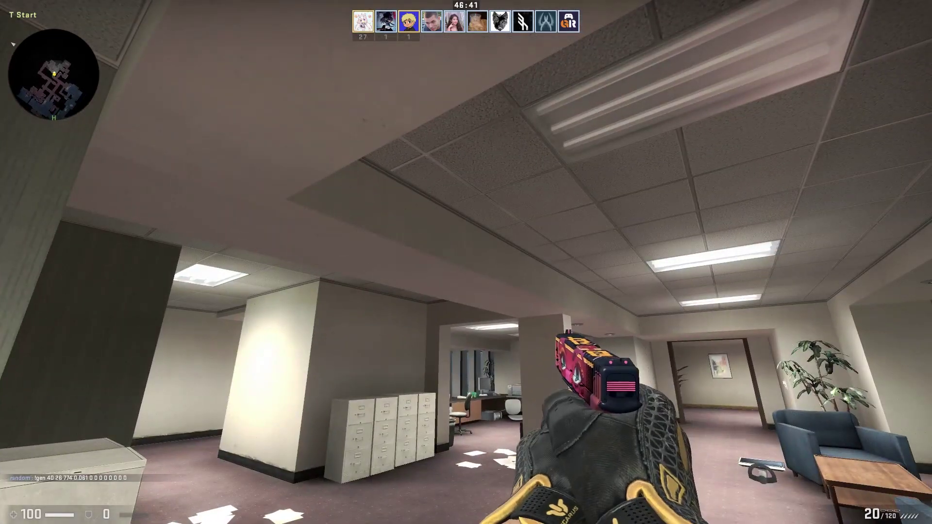
- In CS:GO, send the copied !gen command in chat to generate the AWP | Gungnir, and equip the weapon
{"action": "key", "text": "y"}
{"action": "key", "text": "ctrl+v"}
{"action": "key", "text": "Return"}
{"action": "key", "text": "3"}
{"action": "key", "text": "1"}
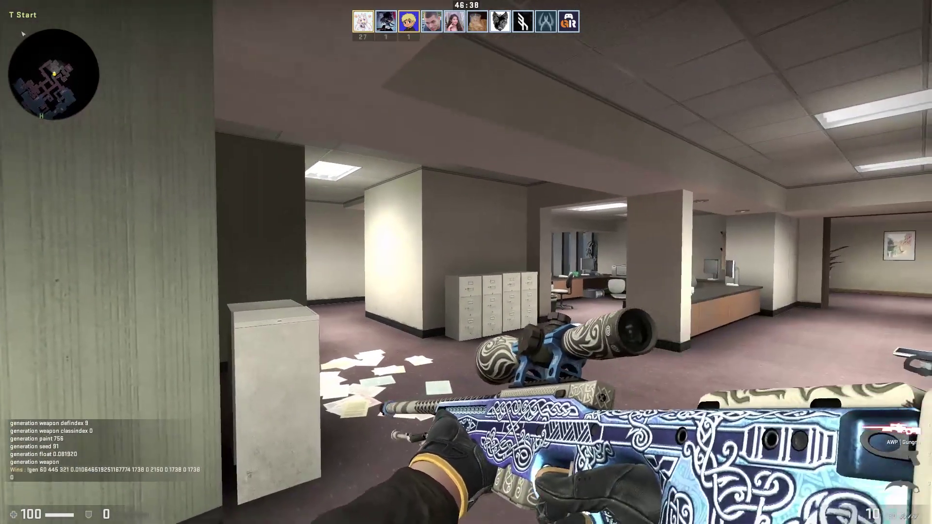
- Walk through the office and conference room while inspecting the AWP | Gungnir's finish under different lighting
{"action": "key", "text": "w"}
{"action": "key", "text": "w"}
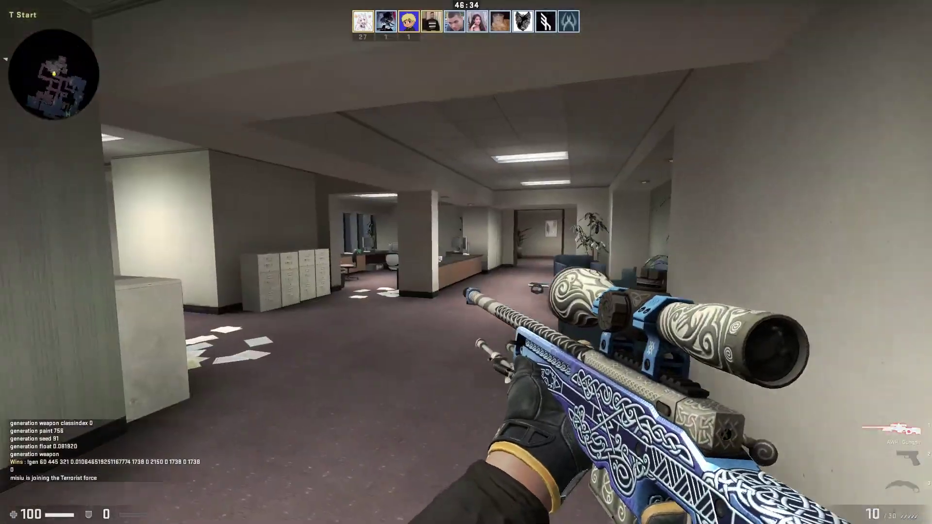
{"action": "key", "text": "w"}
{"action": "key", "text": "f"}
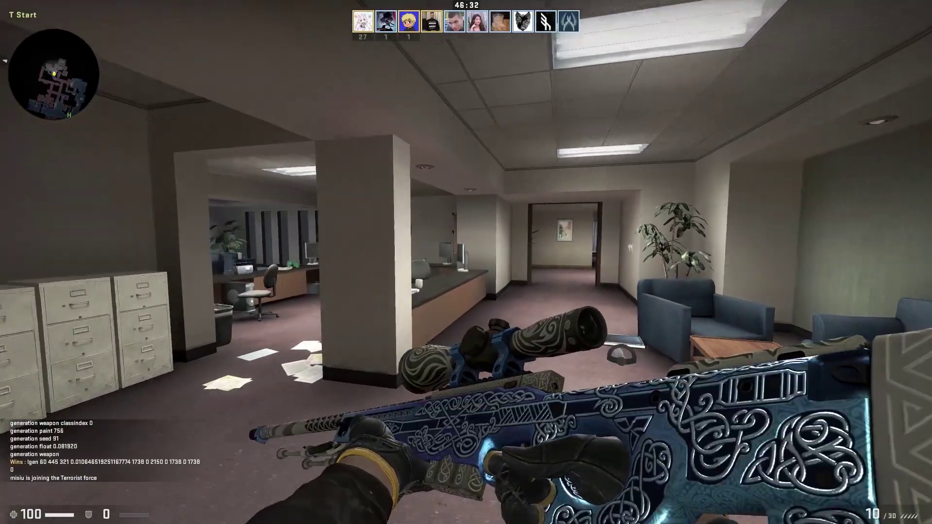
{"action": "key", "text": "w"}
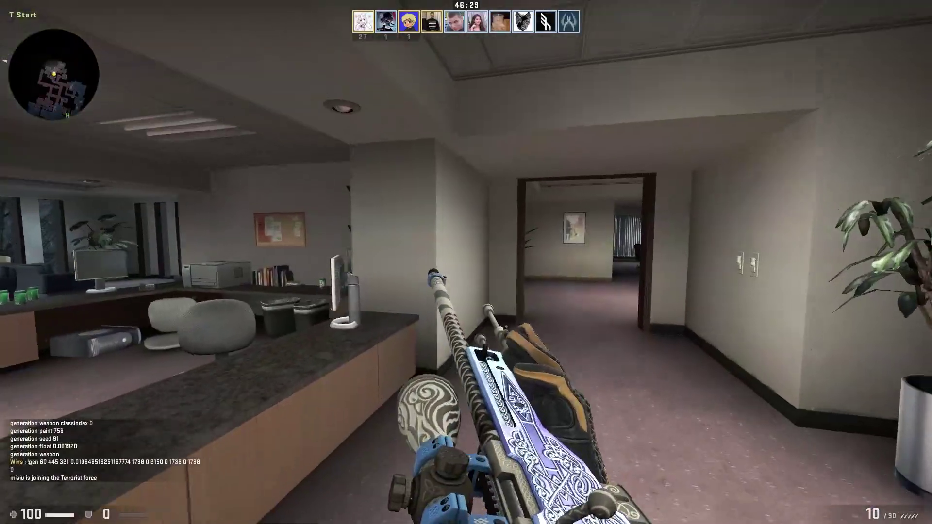
{"action": "key", "text": "w"}
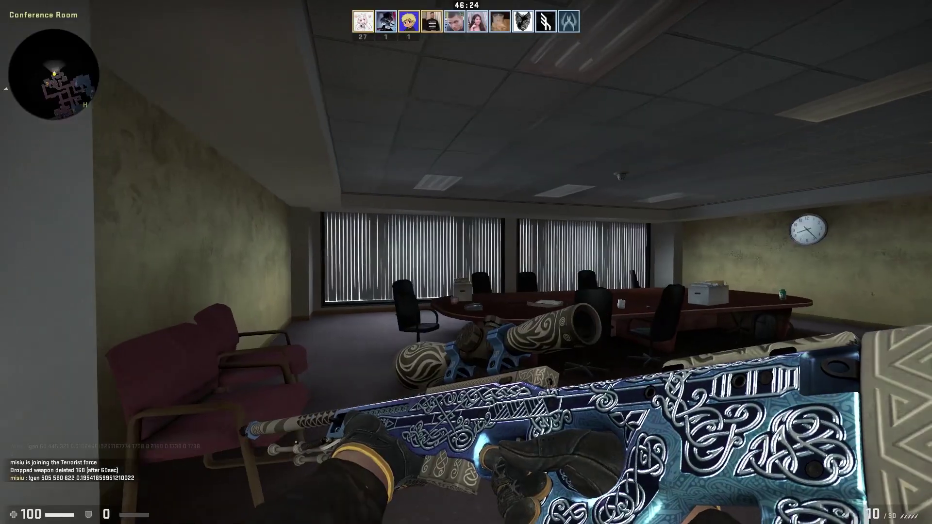
{"action": "key", "text": "w"}
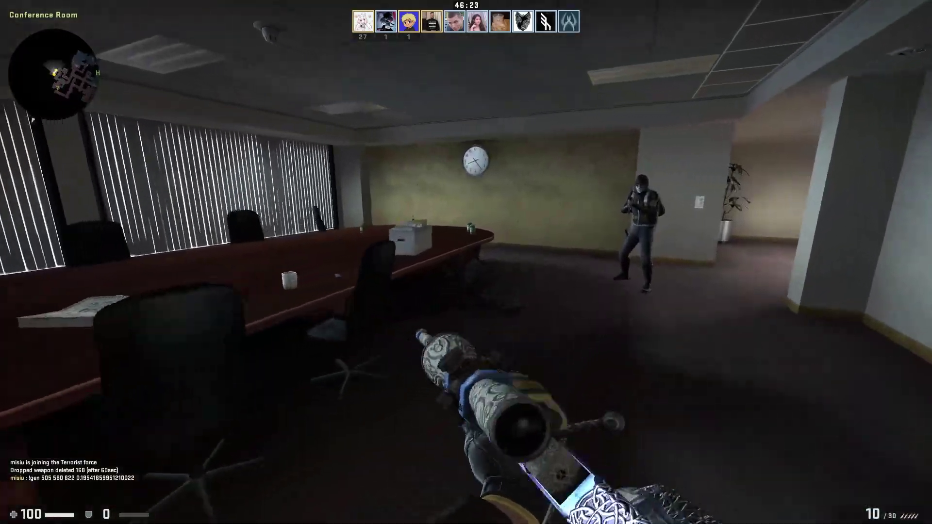
{"action": "key", "text": "f"}
{"action": "key", "text": "w"}
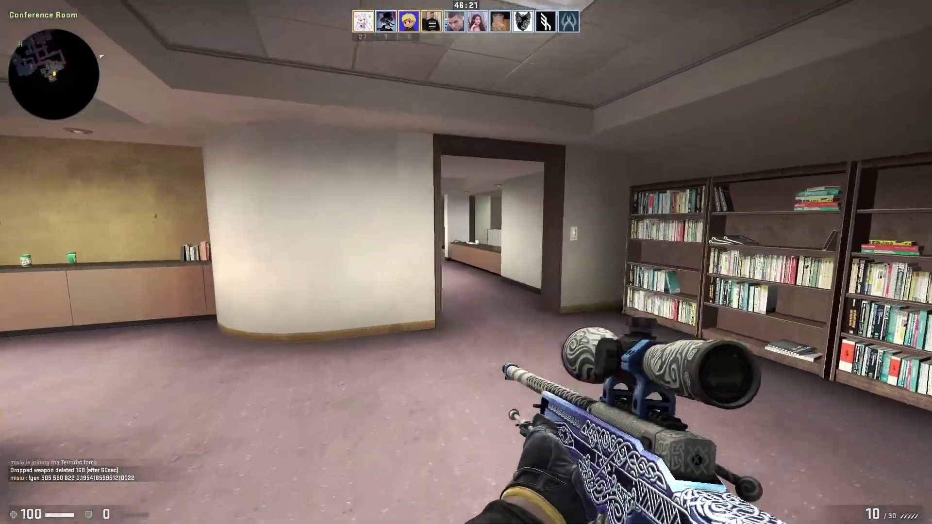
{"action": "key", "text": "w"}
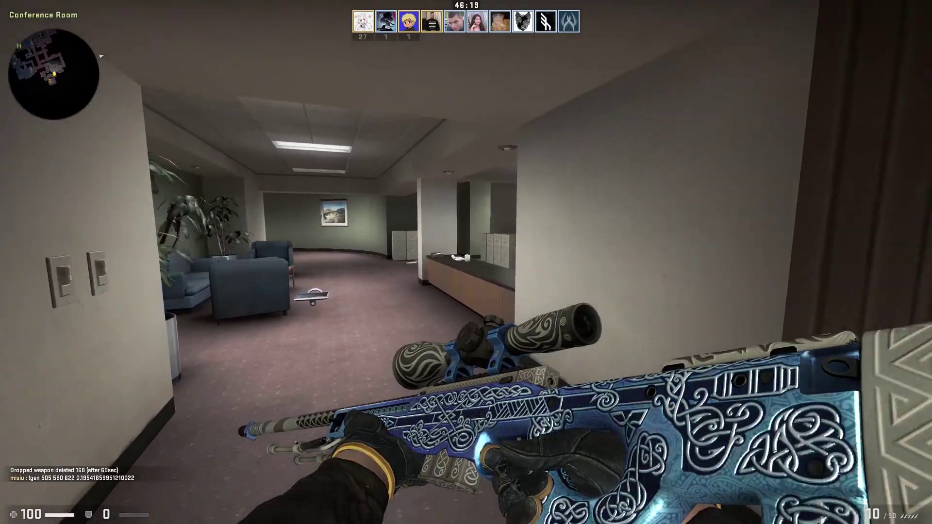
{"action": "key", "text": "w"}
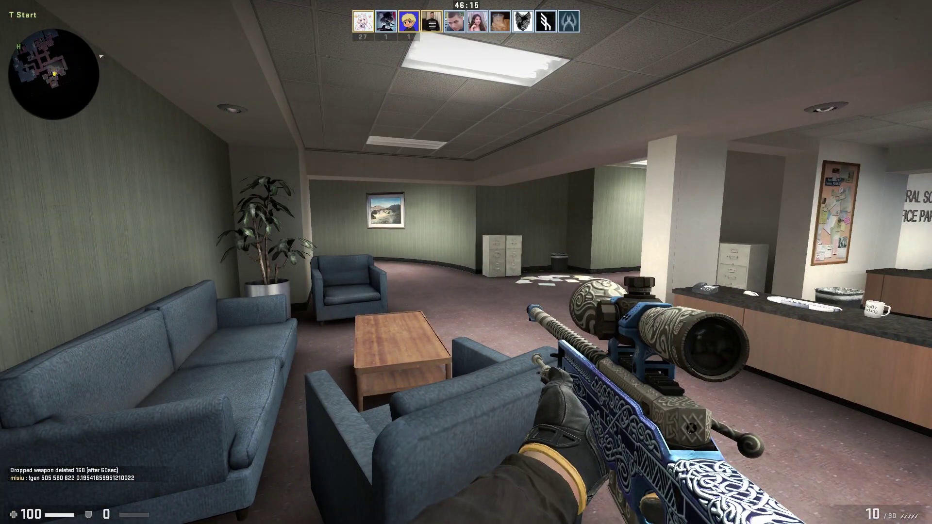
{"action": "key", "text": "w"}
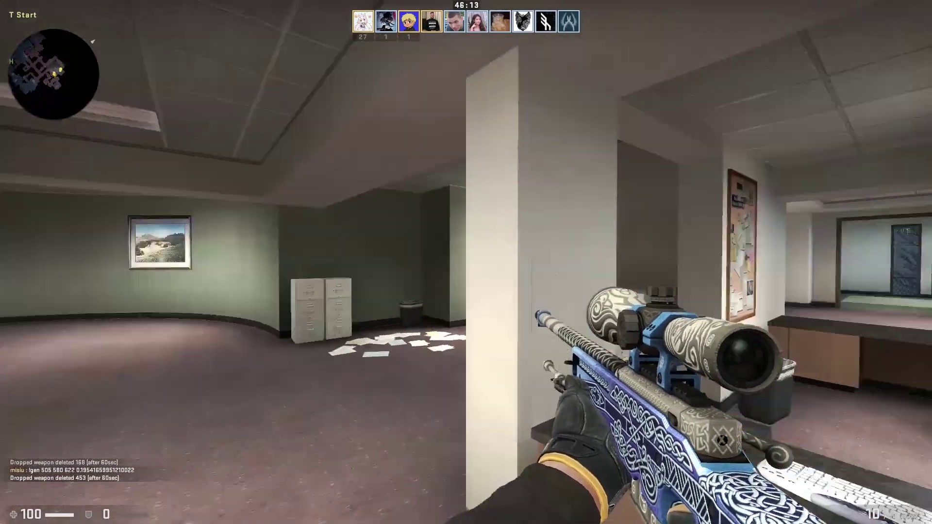
{"action": "key", "text": "f"}
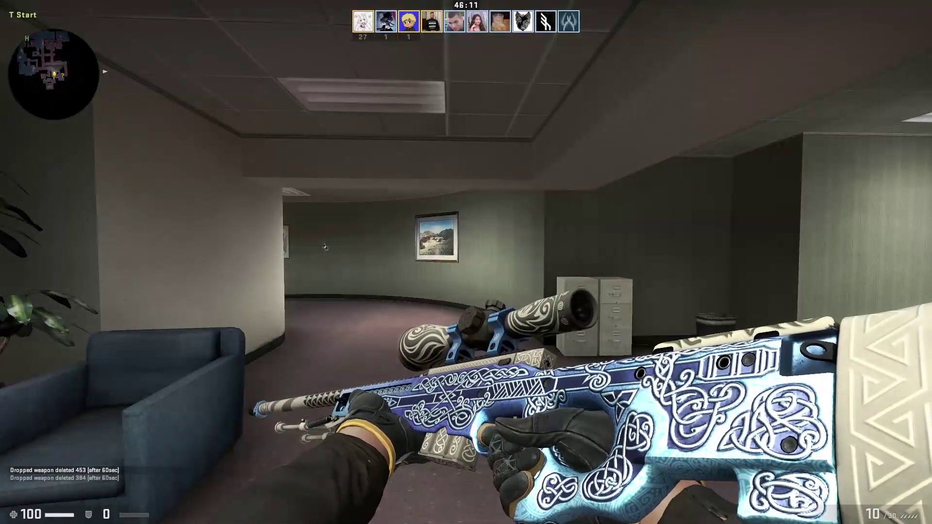
- Generate a more worn AWP | Gungnir by sending the chat command "!gen 9 756 91 0.88"
{"action": "key", "text": "y"}
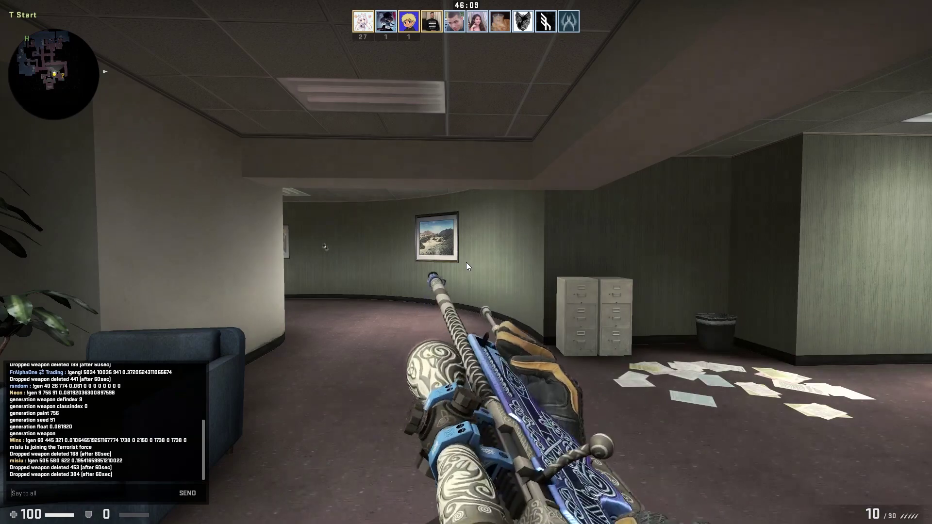
{"action": "key", "text": "ctrl+v"}
{"action": "left_click_drag", "start_coordinate": [114, 494], "coordinate": [54, 498]}
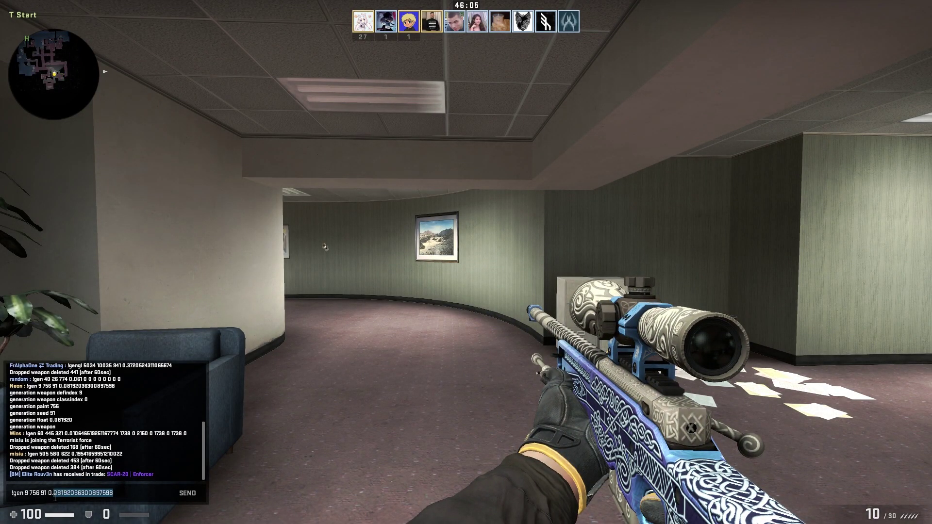
{"action": "key", "text": "BackSpace"}
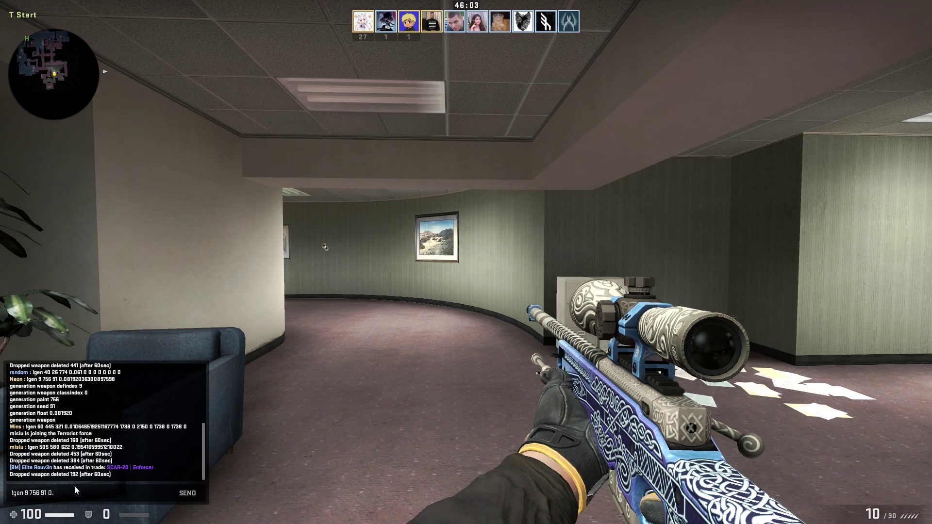
{"action": "type", "text": "88"}
{"action": "key", "text": "Return"}
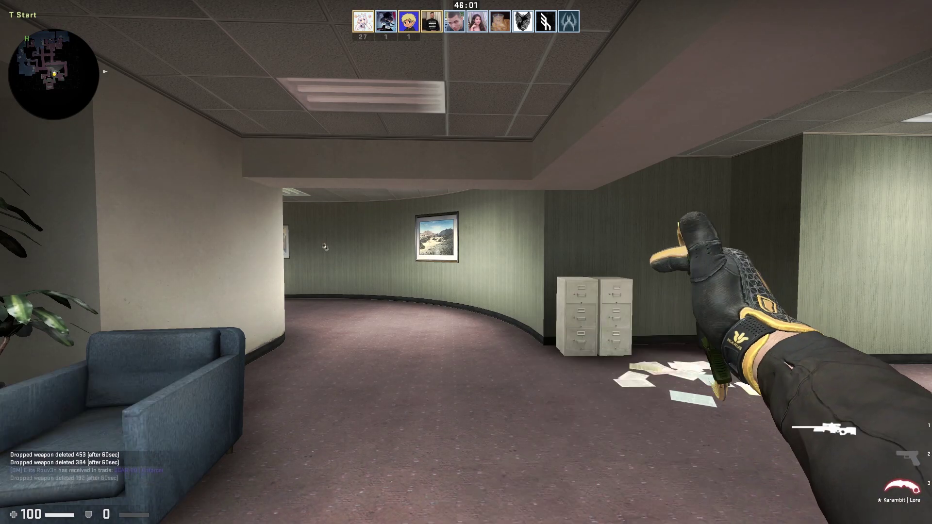
- Walk along the curved hallway and inspect the finish of the AWP | Gungnir generated with float 0.88
{"action": "key", "text": "w"}
{"action": "key", "text": "f"}
{"action": "key", "text": "w"}
{"action": "key", "text": "w"}
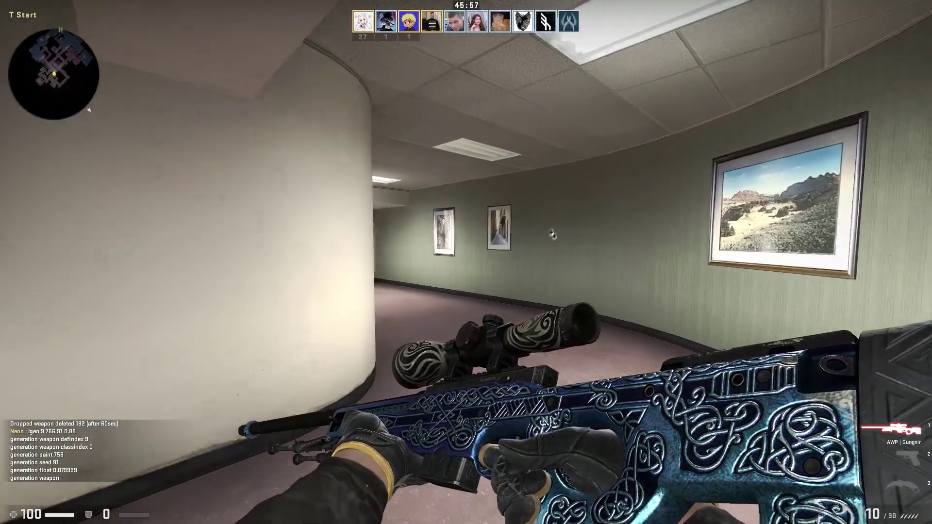
- Move along the curved wall and examine how the worn AWP | Gungnir looks from other angles
{"action": "key", "text": "d"}
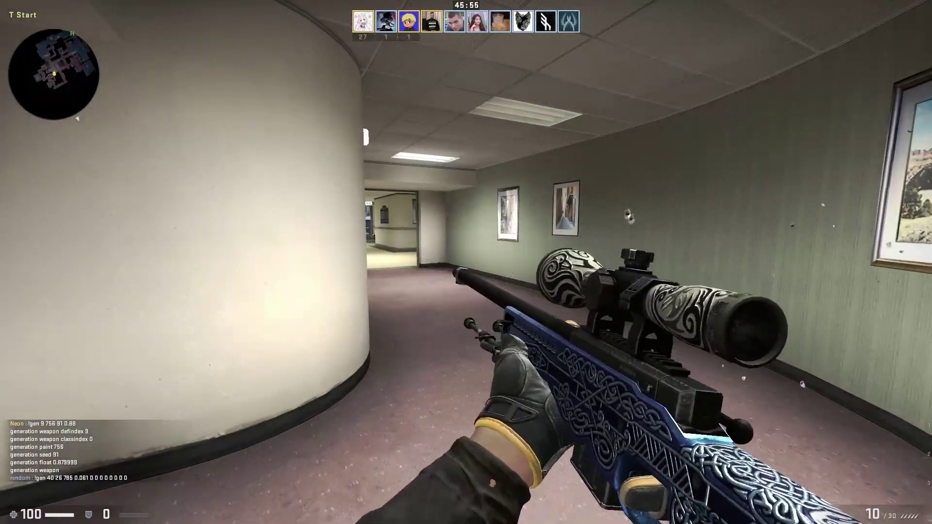
{"action": "key", "text": "a"}
{"action": "key", "text": "w"}
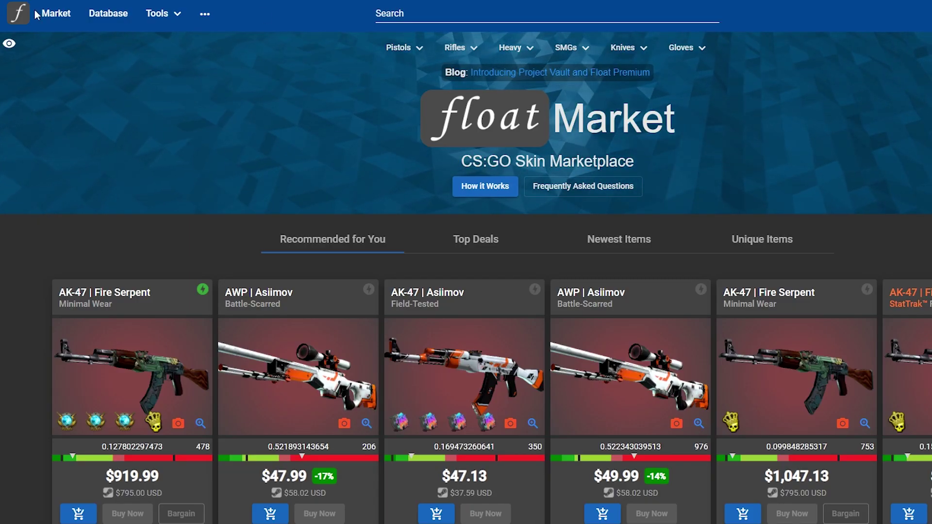
- On the float website, open the skin database and search for the M4A4 | Howl
{"action": "left_click", "coordinate": [108, 13]}
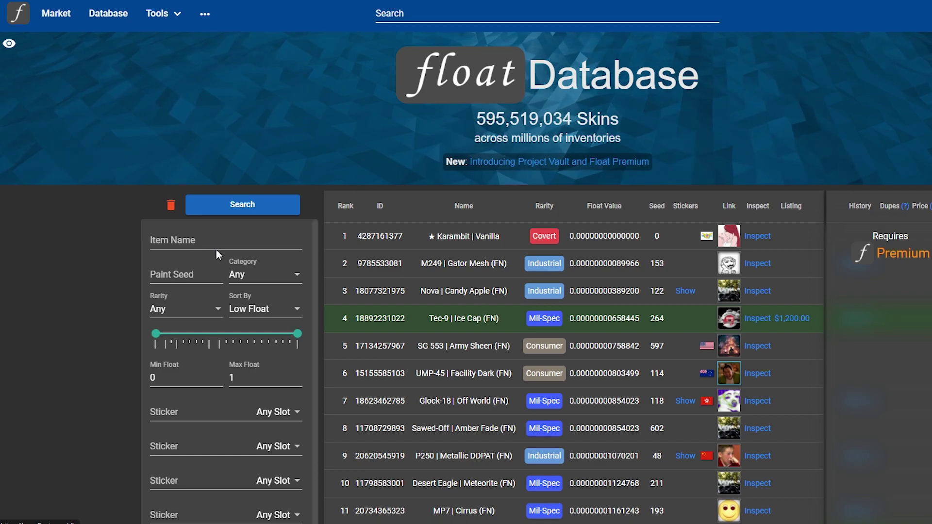
{"action": "left_click", "coordinate": [203, 241]}
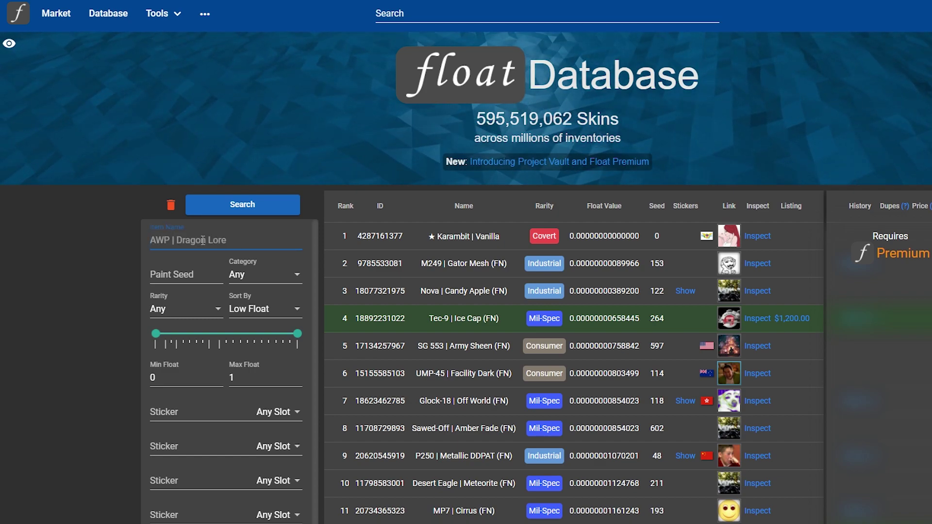
{"action": "type", "text": "m4 h"}
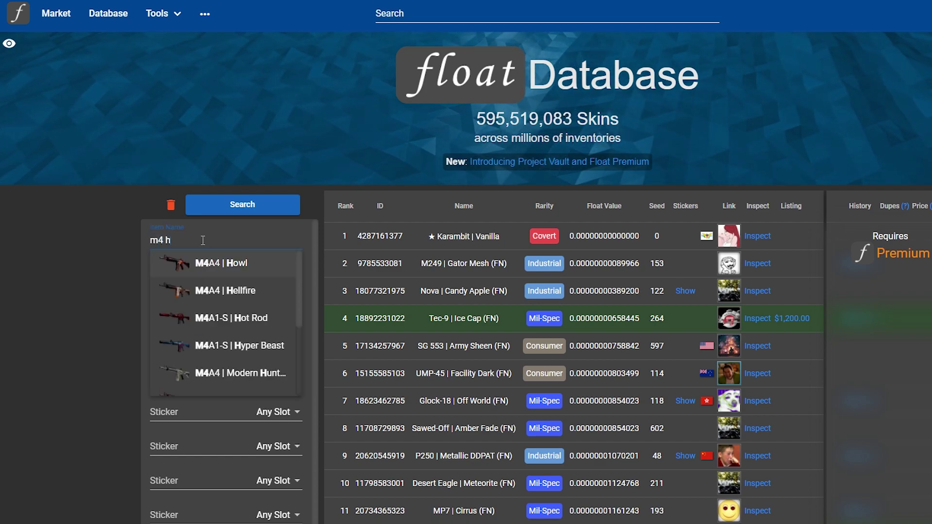
{"action": "left_click", "coordinate": [252, 267]}
{"action": "left_click", "coordinate": [255, 200]}
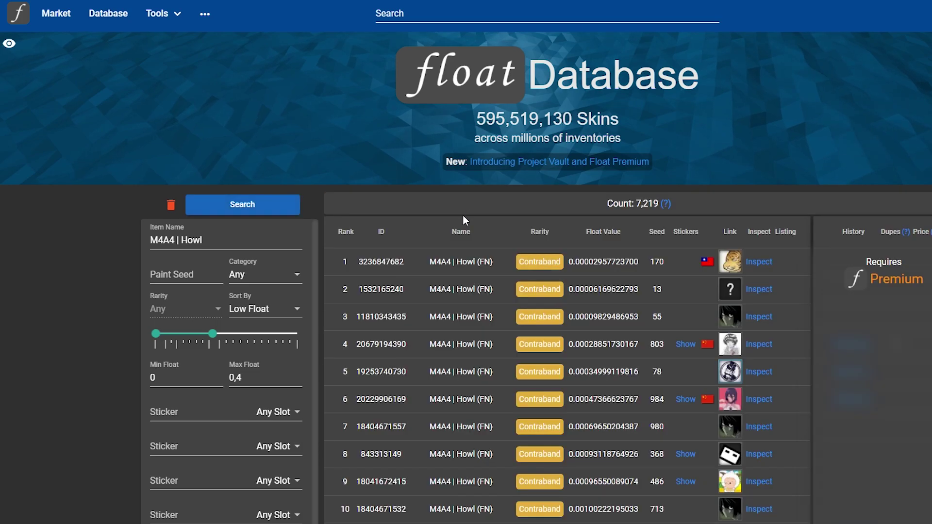
- Check the applied stickers among the M4A4 | Howl results and copy the inspect link of the rank 23 item with seed 842
{"action": "scroll", "coordinate": [686, 346], "scroll_direction": "down", "scroll_amount": 9}
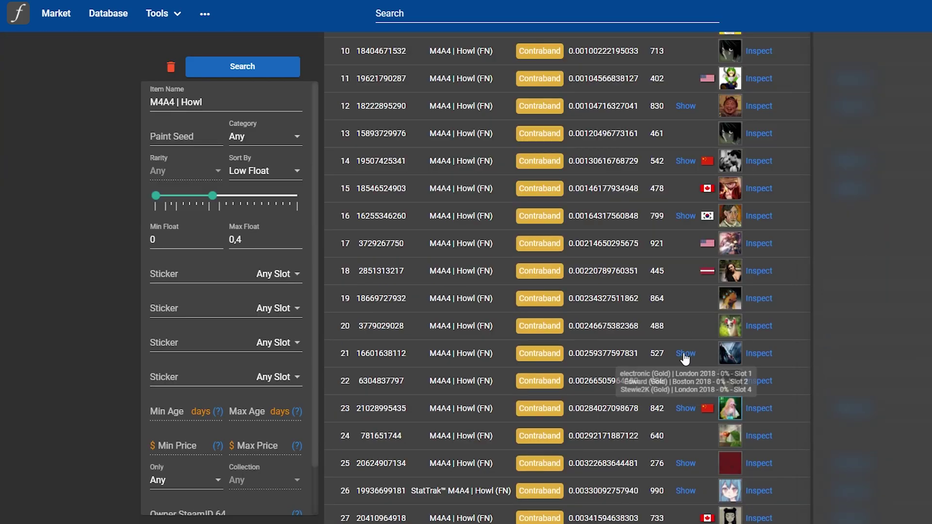
{"action": "mouse_move", "coordinate": [685, 416]}
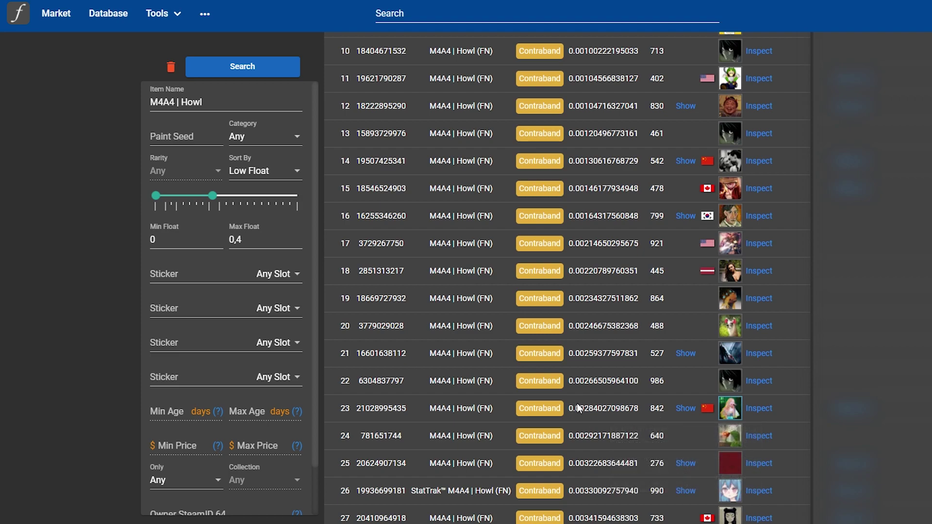
{"action": "right_click", "coordinate": [761, 409]}
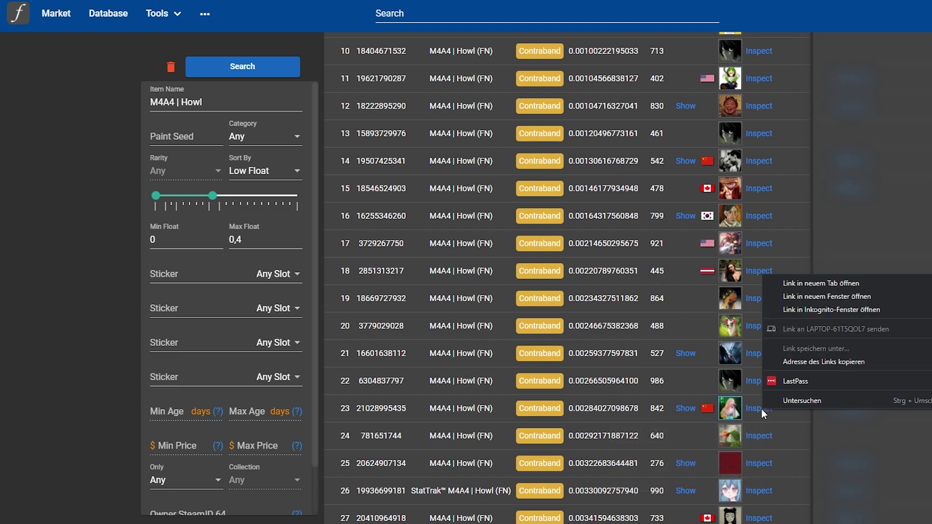
{"action": "left_click", "coordinate": [820, 441]}
{"action": "right_click", "coordinate": [757, 409]}
{"action": "left_click", "coordinate": [804, 355]}
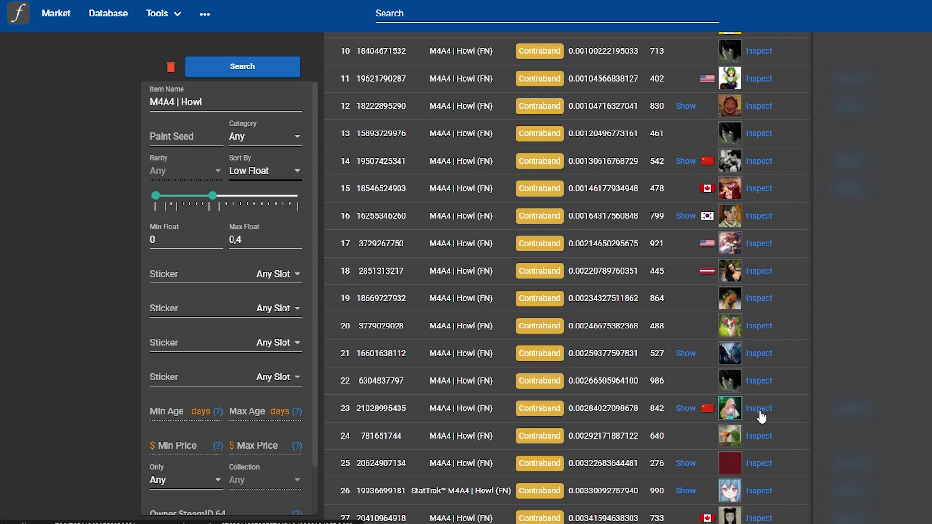
- Switch to BroSkins, look up the copied M4A4 | Howl inspect link, and select its generated !gen chat command
{"action": "key", "text": "ctrl+Tab"}
{"action": "left_click", "coordinate": [394, 144]}
{"action": "key", "text": "ctrl+v"}
{"action": "left_click", "coordinate": [449, 145]}
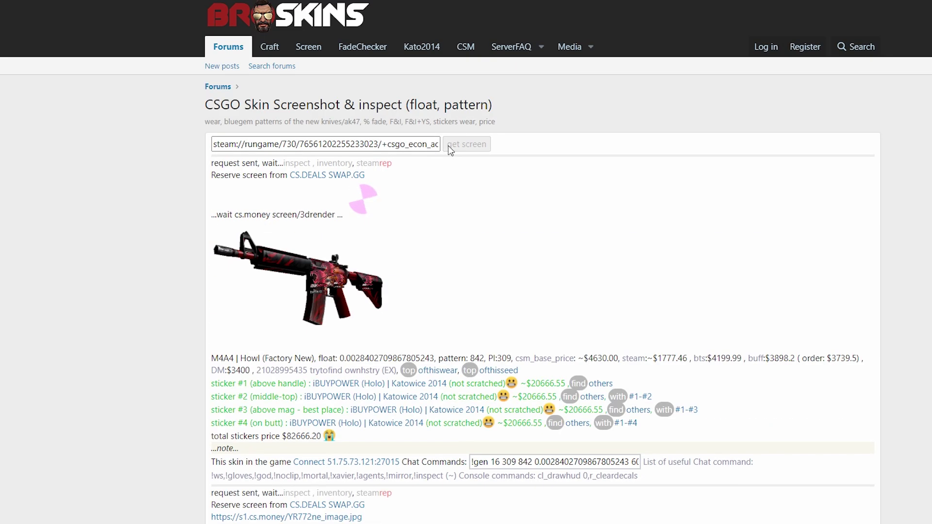
{"action": "scroll", "coordinate": [451, 218], "scroll_direction": "down", "scroll_amount": 1}
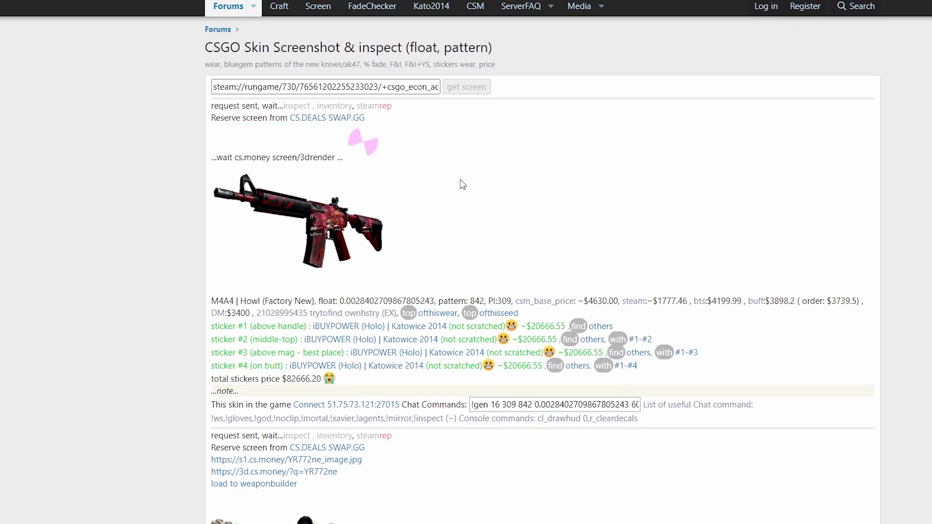
{"action": "left_click", "coordinate": [528, 406]}
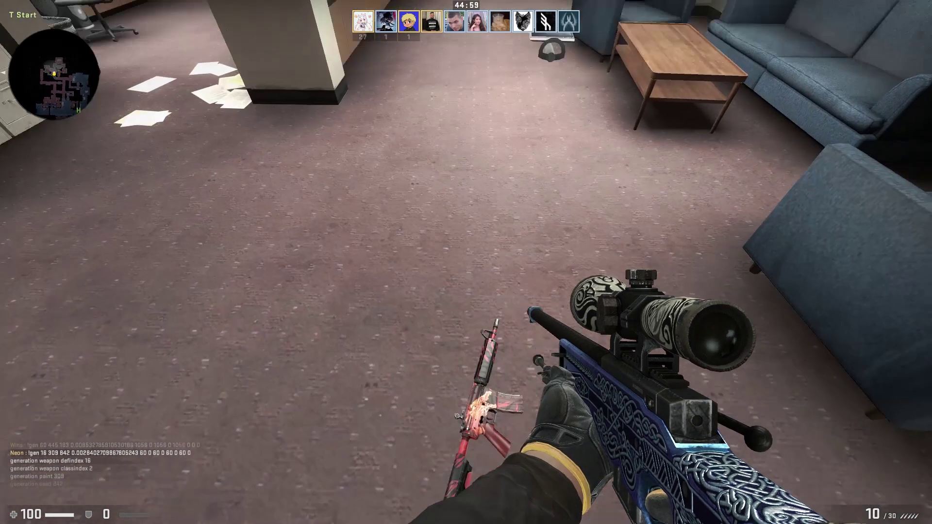
- In CS:GO, pick up the M4A4 | Howl generated with the copied chat command and inspect it
{"action": "key", "text": "e"}
{"action": "key", "text": "s"}
{"action": "key", "text": "f"}
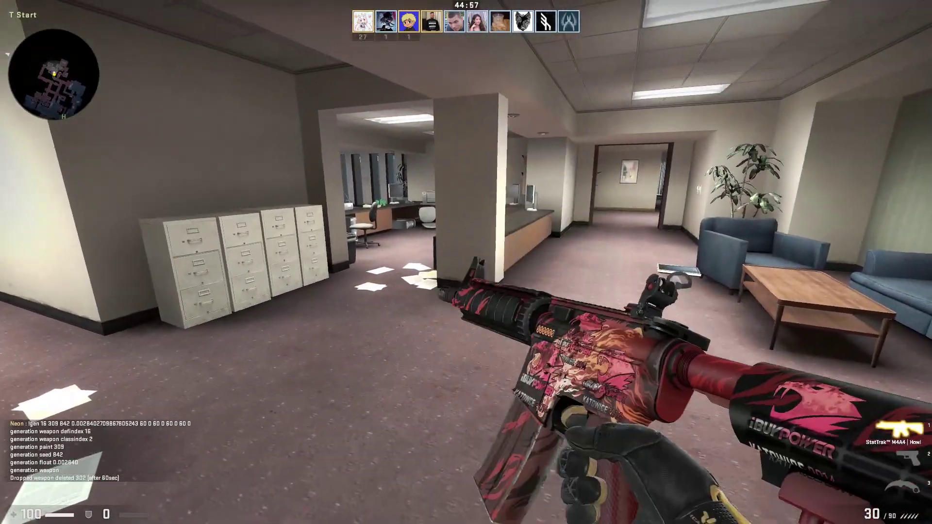
- Walk between the lounge and the curved hallway while inspecting the M4A4 | Howl and its iBUYPOWER Katowice 2014 stickers
{"action": "key", "text": "d"}
{"action": "key", "text": "d"}
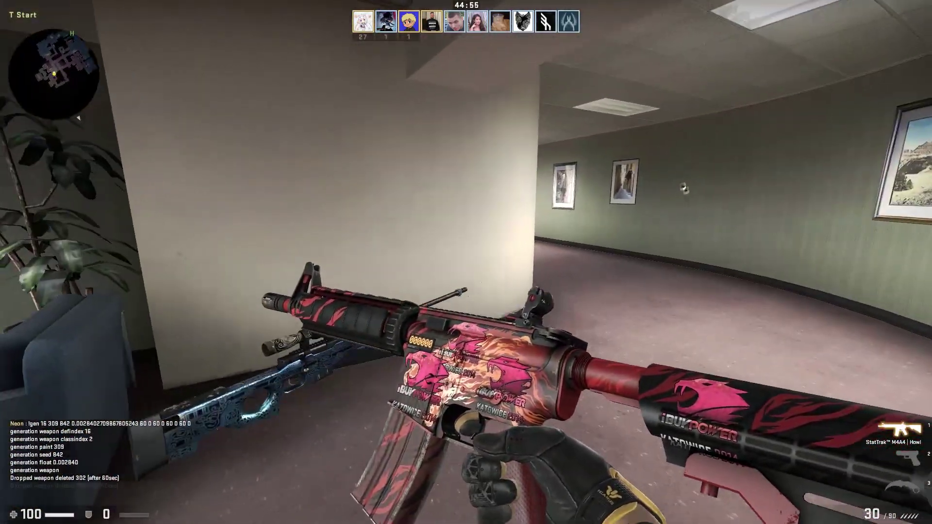
{"action": "key", "text": "w"}
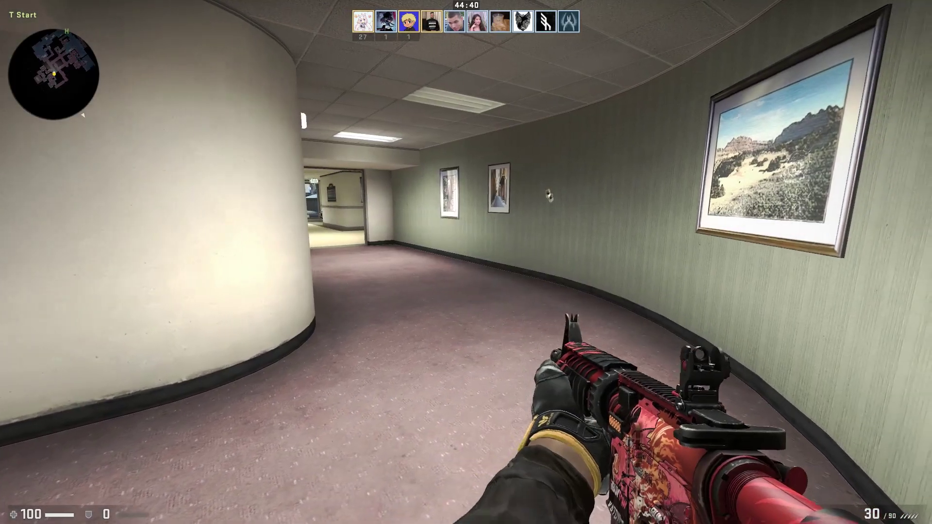
{"action": "key", "text": "w"}
{"action": "key", "text": "f"}
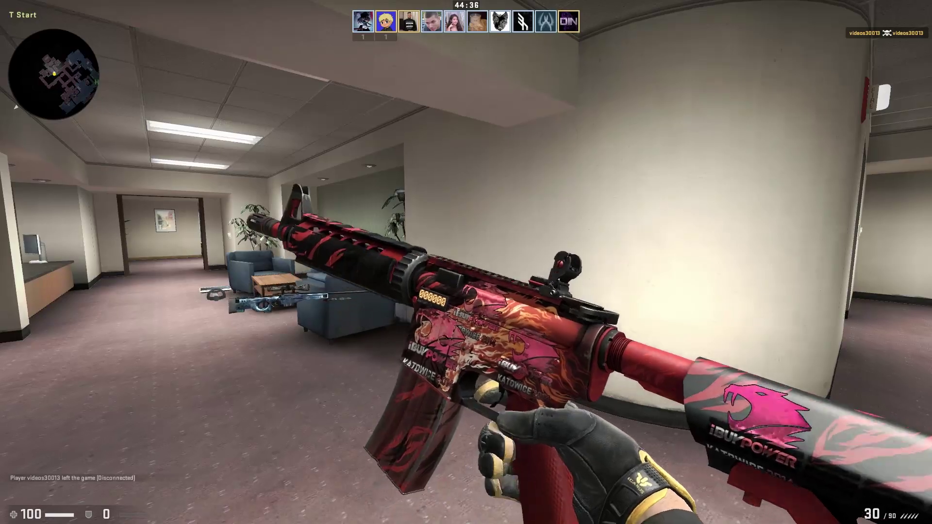
{"action": "key", "text": "w"}
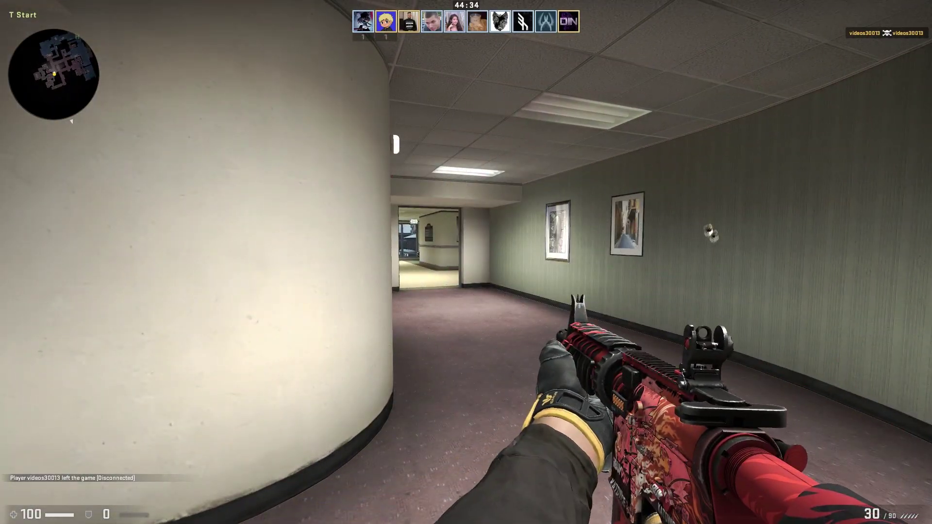
{"action": "key", "text": "f"}
{"action": "key", "text": "w"}
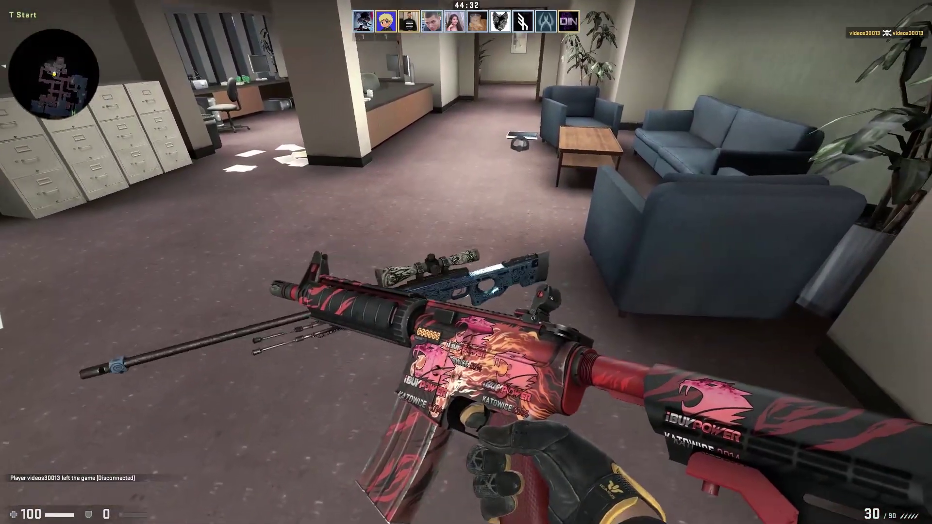
{"action": "key", "text": "g"}
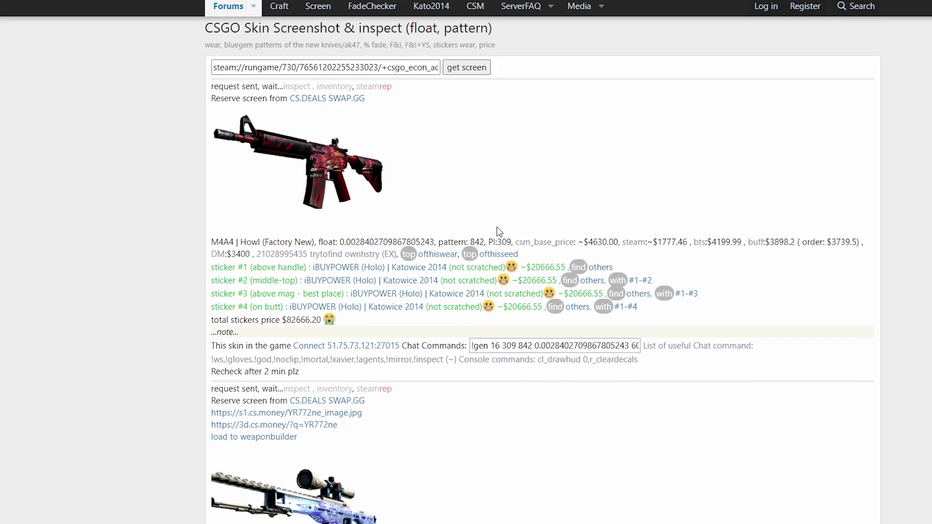
{"action": "scroll", "coordinate": [496, 227], "scroll_direction": "down", "scroll_amount": 5}
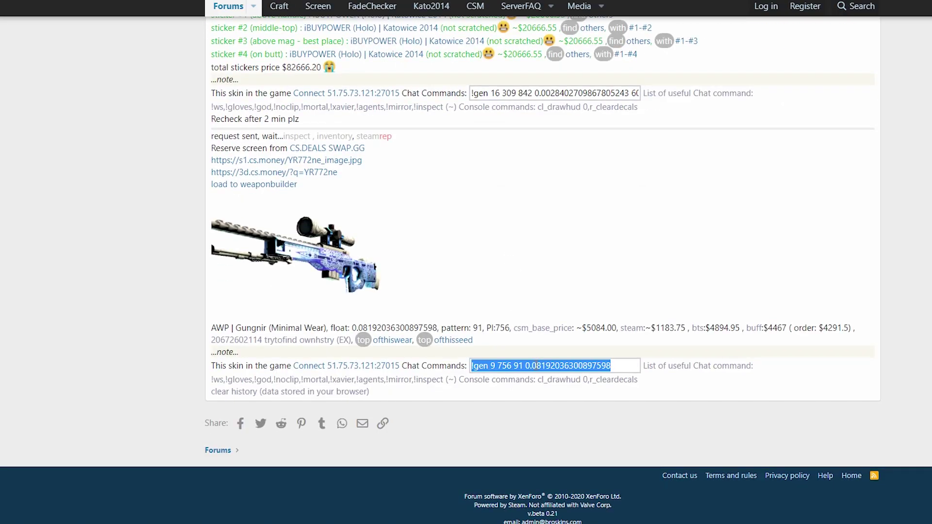
{"action": "scroll", "coordinate": [635, 396], "scroll_direction": "up", "scroll_amount": 3}
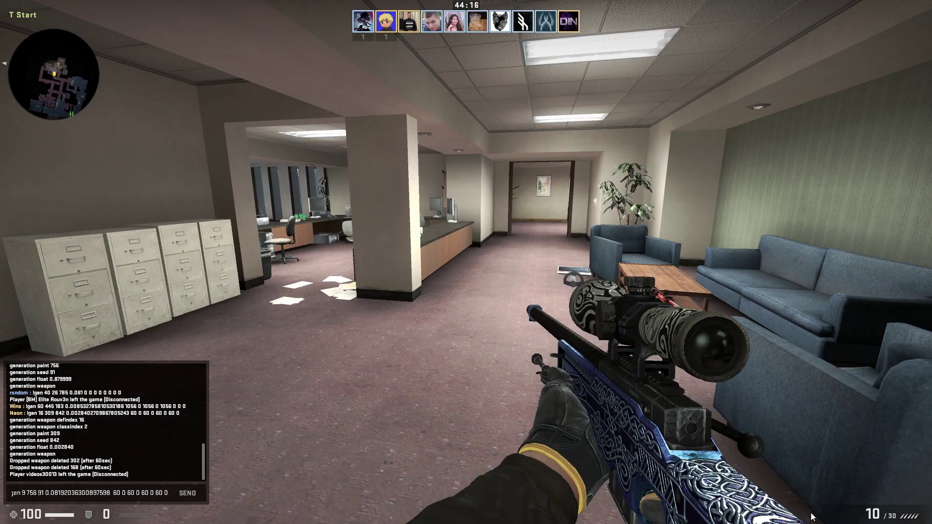
{"action": "key", "text": "Return"}
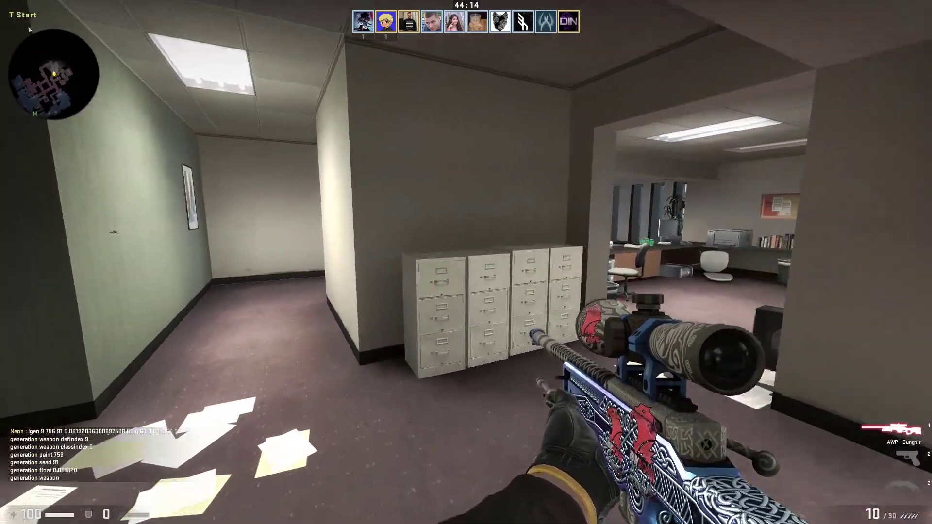
- Walk through the hallway and office inspecting the stickered AWP | Gungnir under different lighting, and drop the weapon
{"action": "key", "text": "w"}
{"action": "key", "text": "f"}
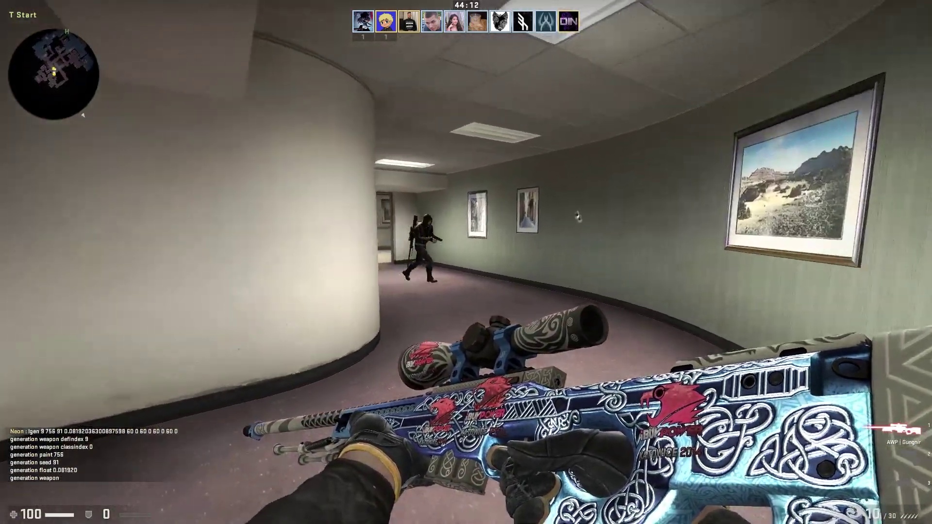
{"action": "key", "text": "w"}
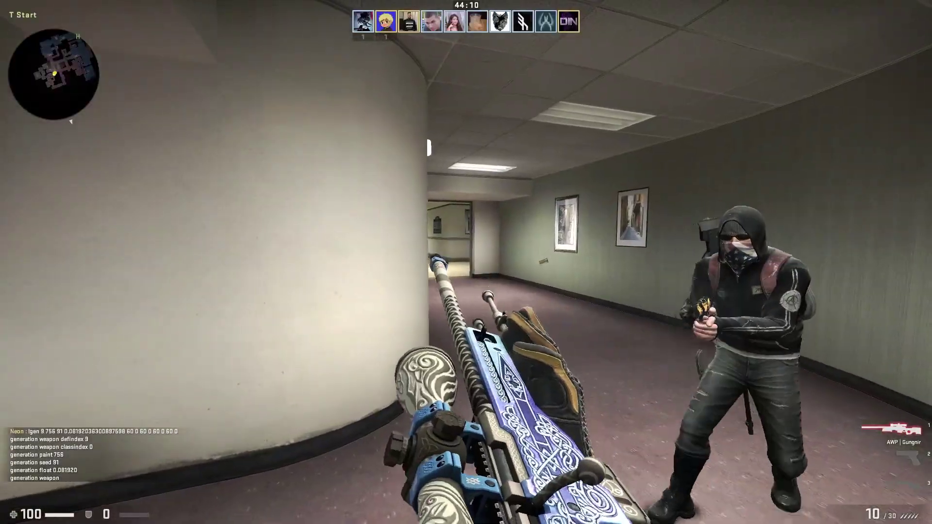
{"action": "key", "text": "w"}
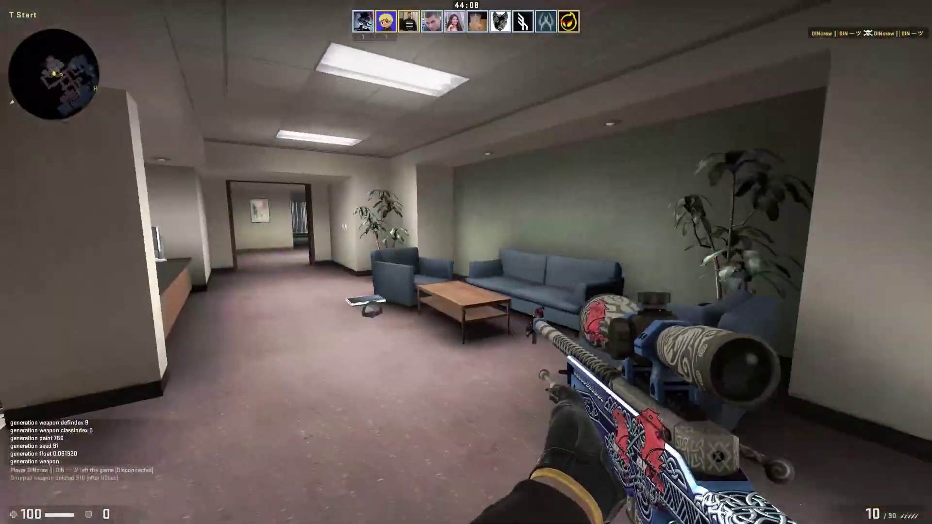
{"action": "key", "text": "w"}
{"action": "key", "text": "f"}
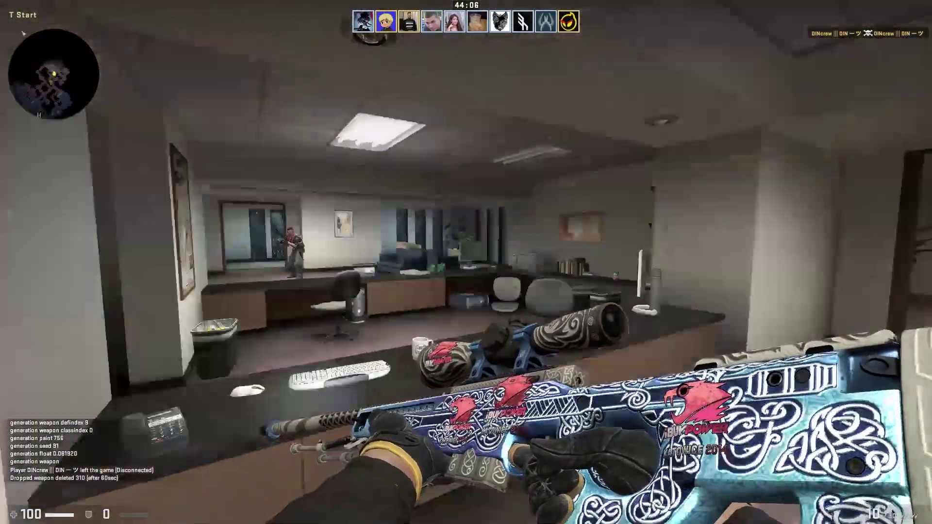
{"action": "key", "text": "w"}
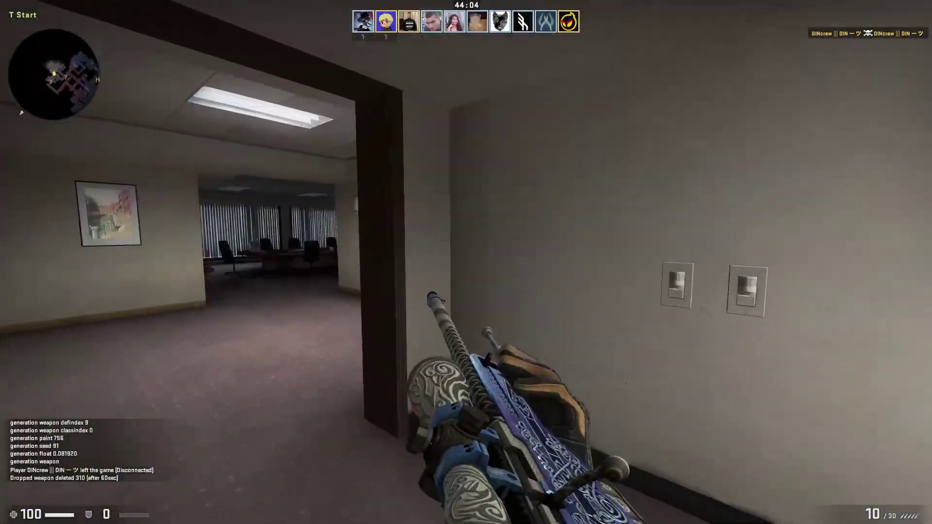
{"action": "key", "text": "w"}
{"action": "key", "text": "f"}
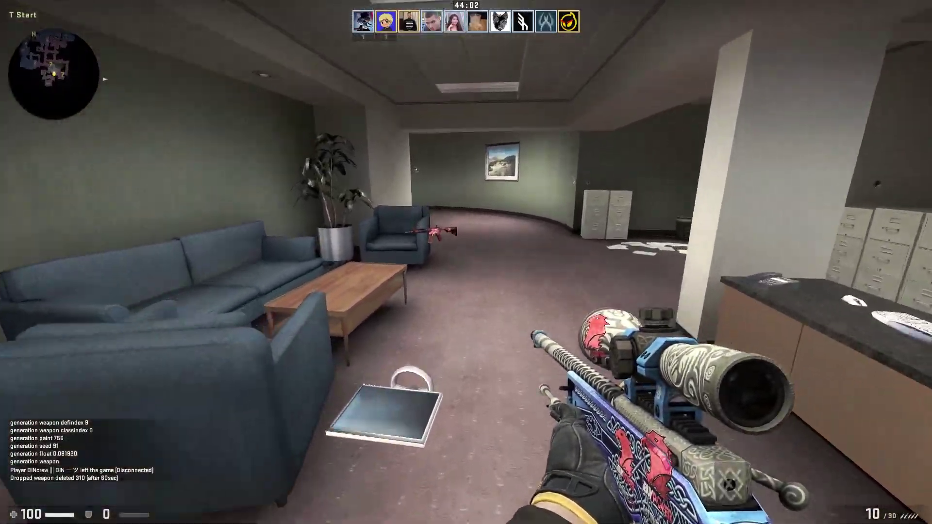
{"action": "key", "text": "g"}
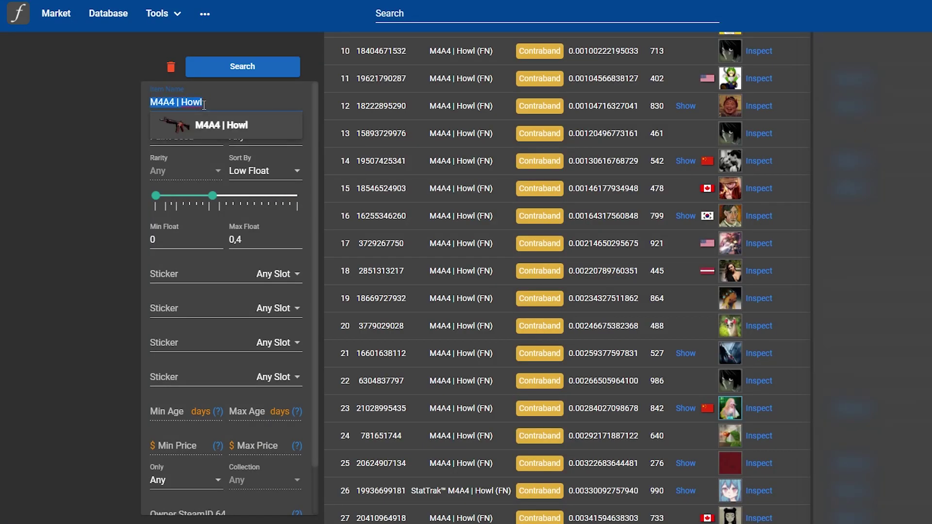
- Switch to the float database and search for the Butterfly Knife | Doppler (Sapphire)
{"action": "type", "text": "butter sa"}
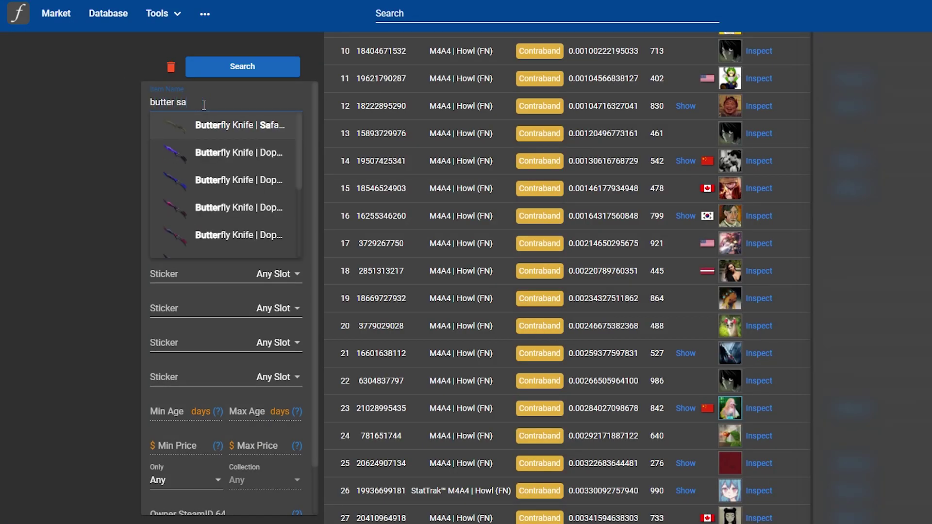
{"action": "left_click", "coordinate": [237, 154]}
{"action": "left_click", "coordinate": [265, 66]}
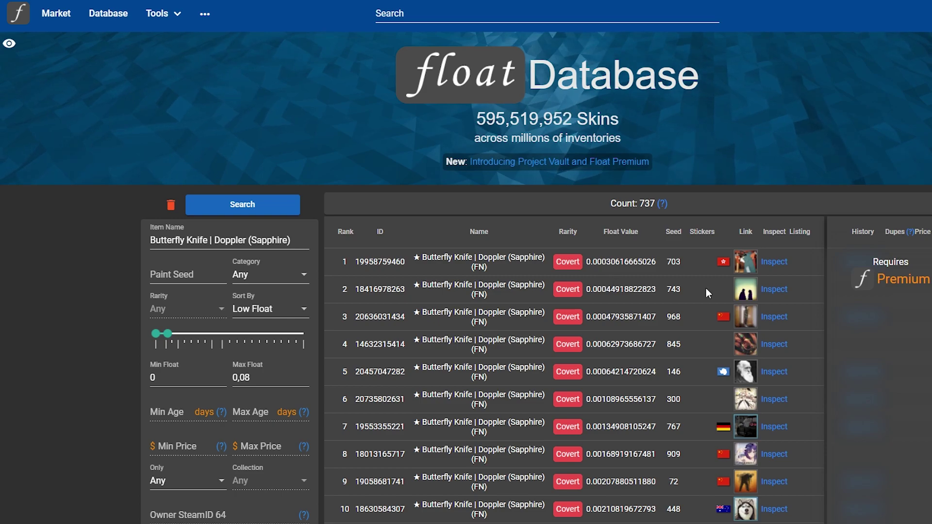
- Browse the Butterfly Knife | Doppler (Sapphire) results and copy the inspect link of one of the low-float knives
{"action": "right_click", "coordinate": [780, 265]}
{"action": "left_click", "coordinate": [859, 348]}
{"action": "scroll", "coordinate": [607, 325], "scroll_direction": "down", "scroll_amount": 10}
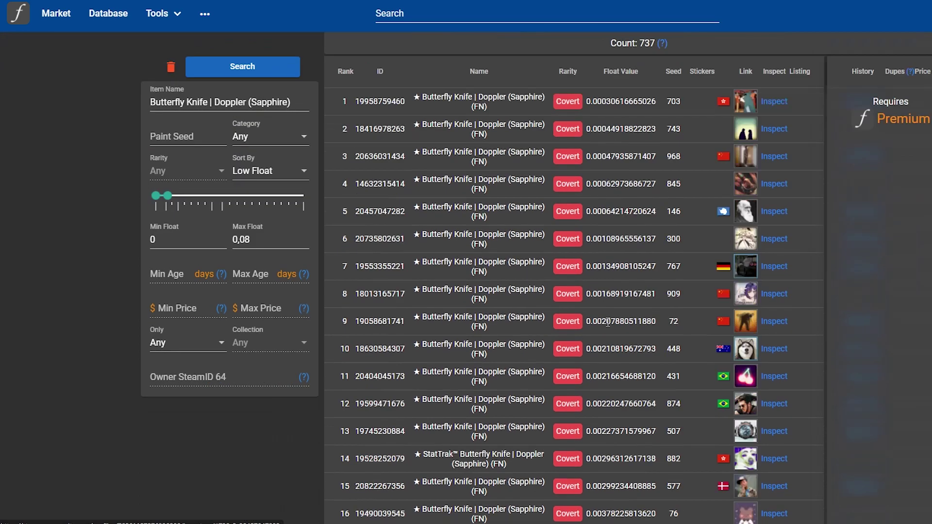
{"action": "scroll", "coordinate": [599, 336], "scroll_direction": "up", "scroll_amount": 5}
{"action": "right_click", "coordinate": [776, 280]}
{"action": "left_click", "coordinate": [822, 372]}
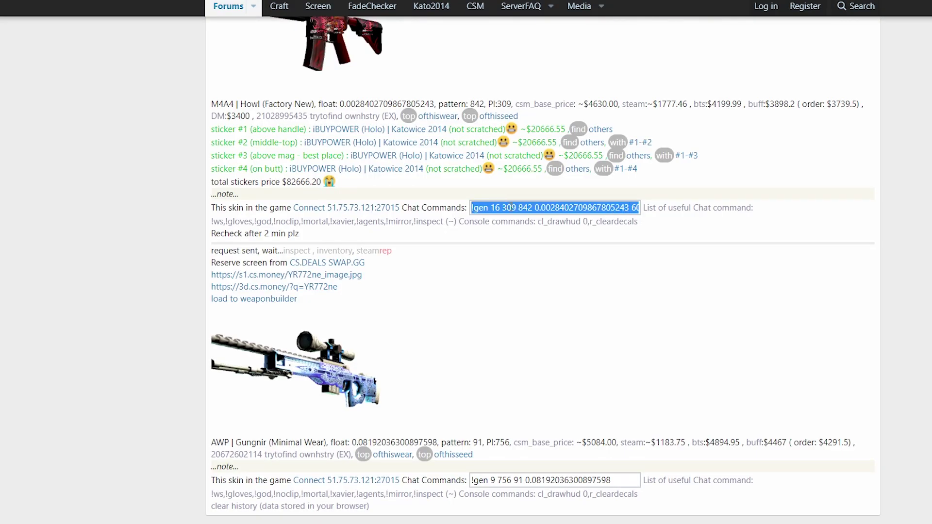
- Paste the Butterfly Knife's inspect link into the BroSkins skin screenshot lookup and request its screen and details
{"action": "key", "text": "ctrl+v"}
{"action": "scroll", "coordinate": [534, 206], "scroll_direction": "up", "scroll_amount": 5}
{"action": "left_click", "coordinate": [347, 145]}
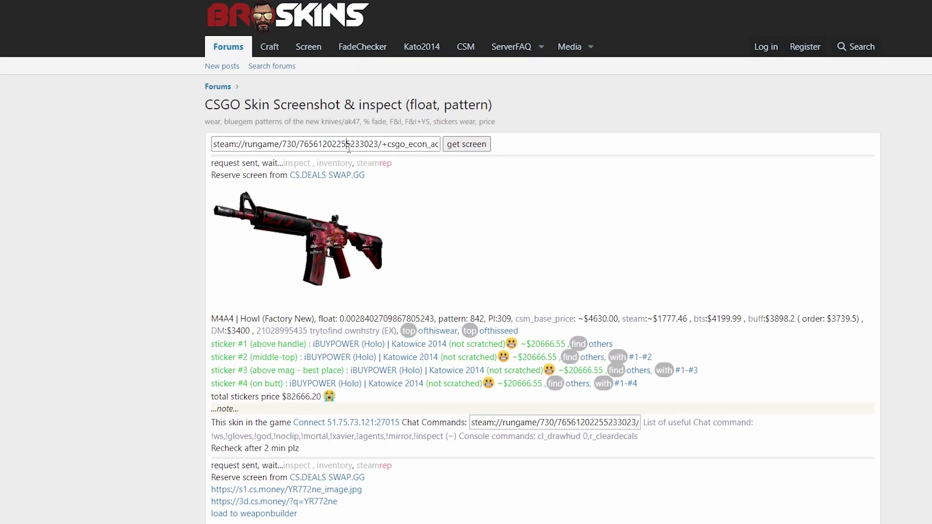
{"action": "left_click", "coordinate": [465, 146]}
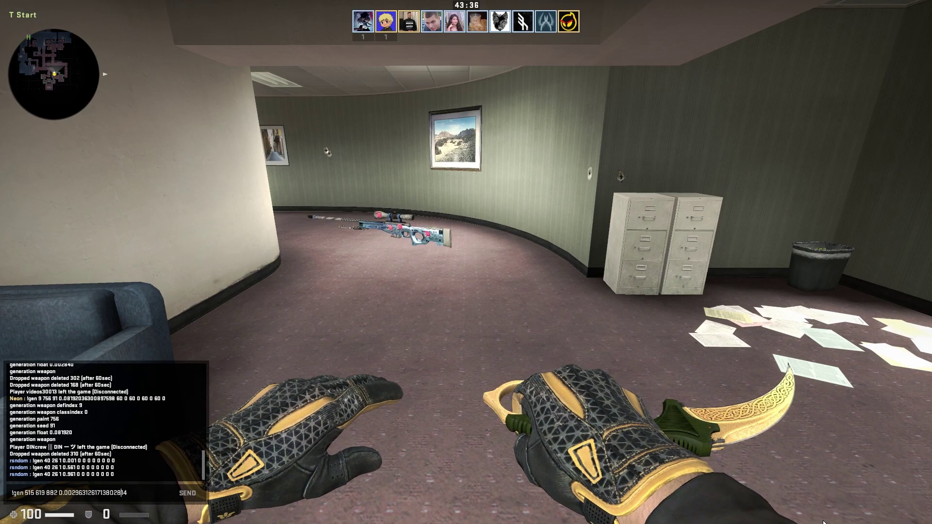
- Switch to CS:GO and generate the Butterfly Knife with the lowered float using "!gen 515 619 882 0.0000009631261713802814"
{"action": "key", "text": "Left"}
{"action": "key", "text": "Left"}
{"action": "key", "text": "Left"}
{"action": "key", "text": "Left"}
{"action": "key", "text": "Left"}
{"action": "key", "text": "Left"}
{"action": "key", "text": "Left"}
{"action": "key", "text": "Left"}
{"action": "key", "text": "Left"}
{"action": "key", "text": "Left"}
{"action": "key", "text": "Left"}
{"action": "key", "text": "Left"}
{"action": "key", "text": "Left"}
{"action": "key", "text": "Left"}
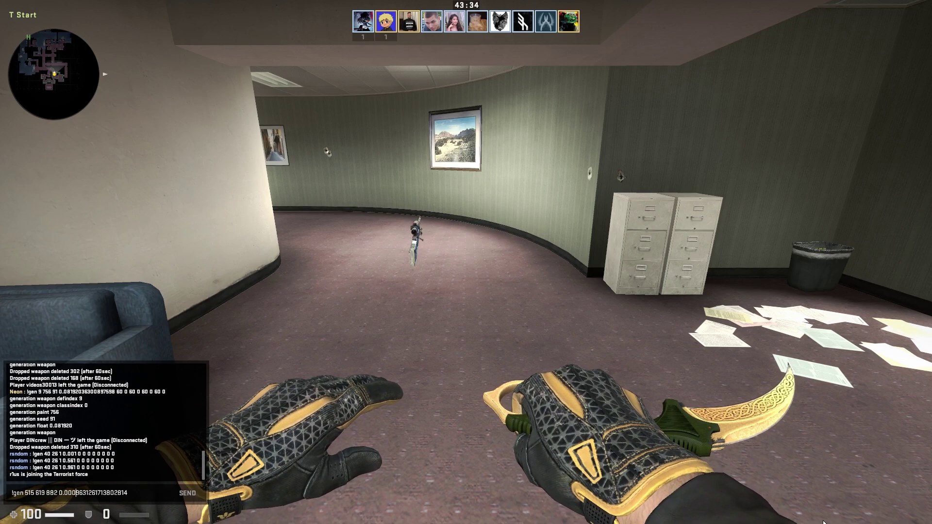
{"action": "type", "text": "000"}
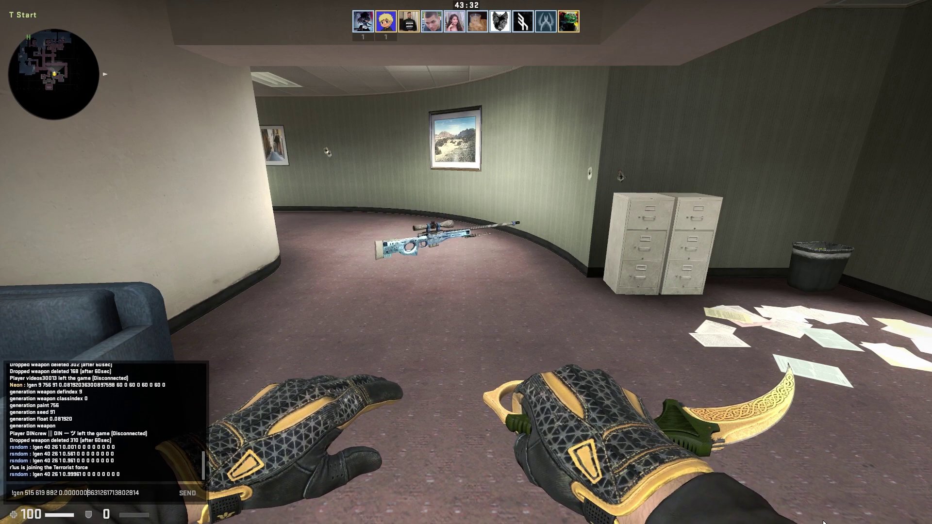
{"action": "key", "text": "Return"}
- Inspect the generated Butterfly Knife | Doppler while walking past the seating area and reception desk
{"action": "key", "text": "w"}
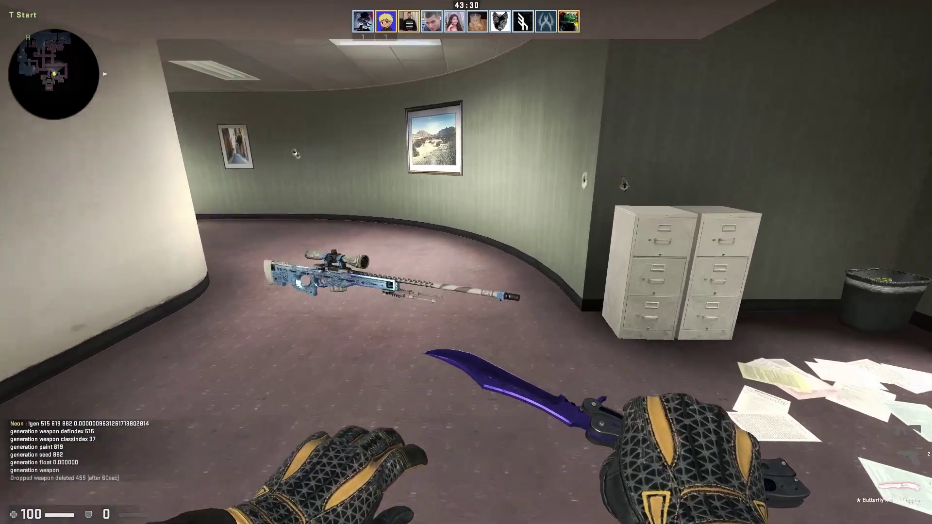
{"action": "key", "text": "f"}
{"action": "key", "text": "w"}
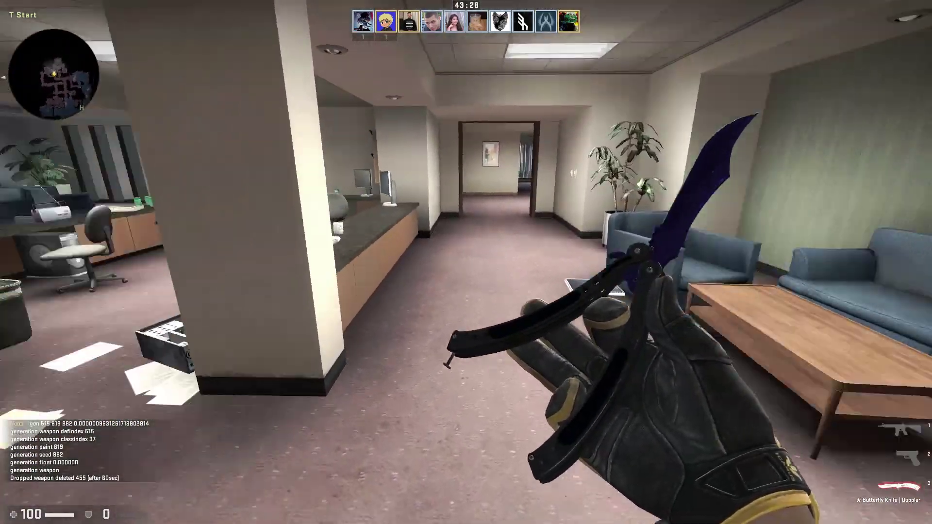
{"action": "key", "text": "w"}
{"action": "key", "text": "d"}
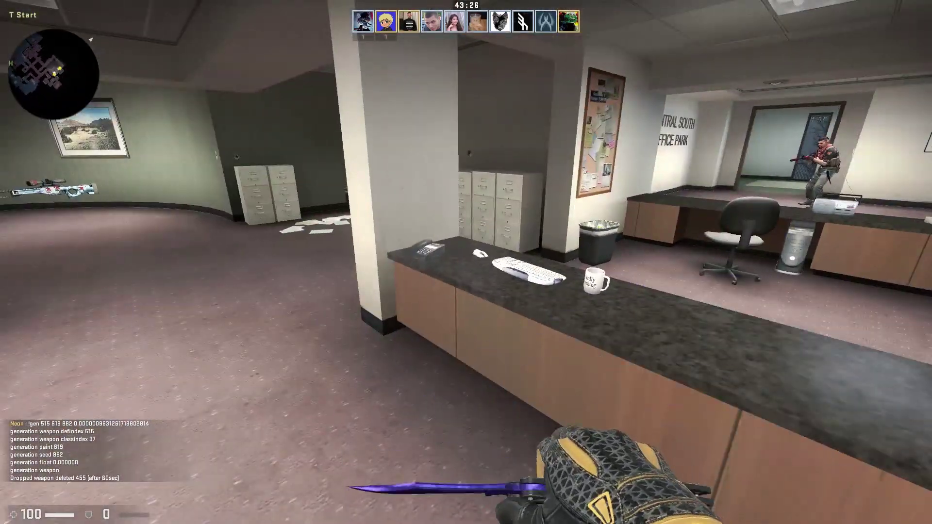
{"action": "key", "text": "w"}
{"action": "left_click", "coordinate": [466, 262]}
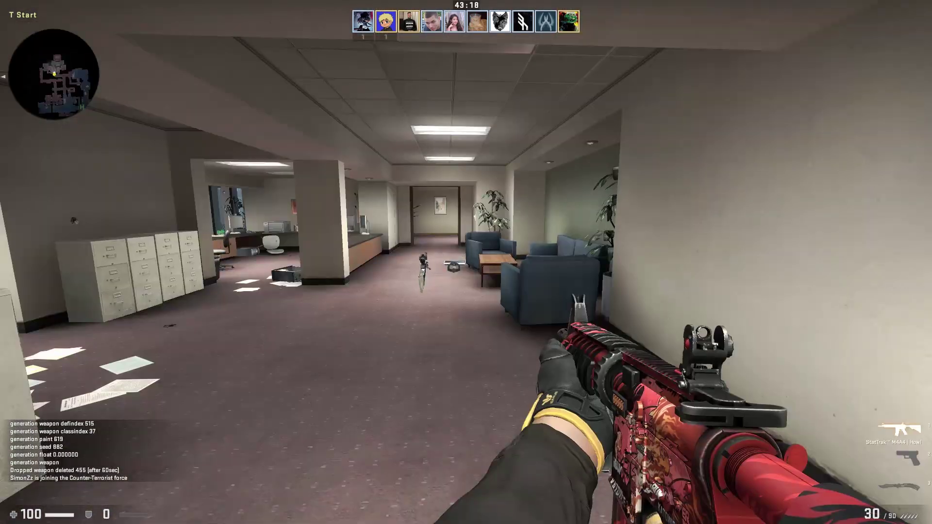
- Switch from the M4A4 back to the Butterfly Knife and inspect it again along the hallway and office
{"action": "key", "text": "w"}
{"action": "key", "text": "3"}
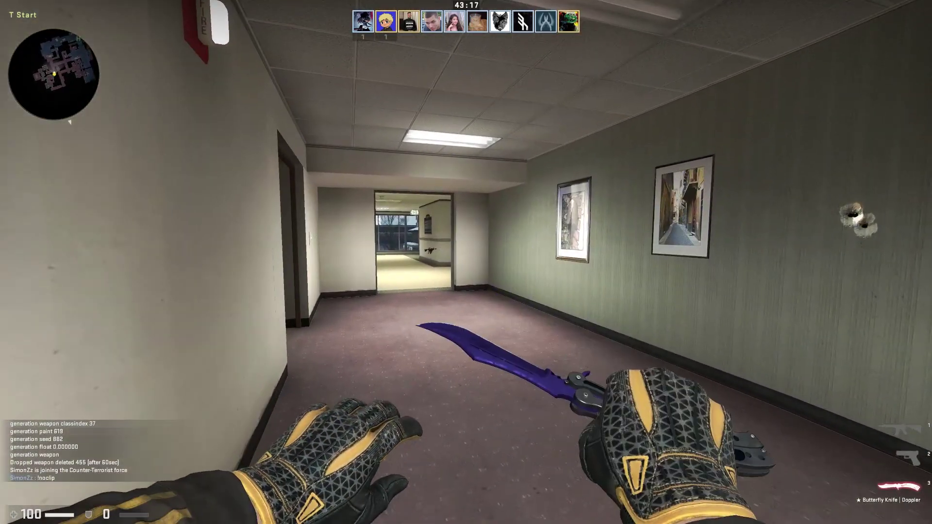
{"action": "key", "text": "f"}
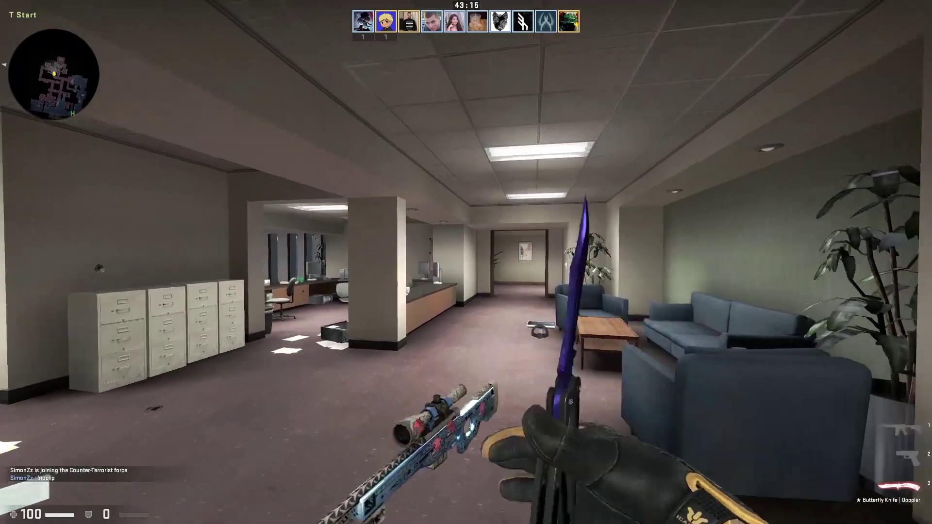
{"action": "key", "text": "w"}
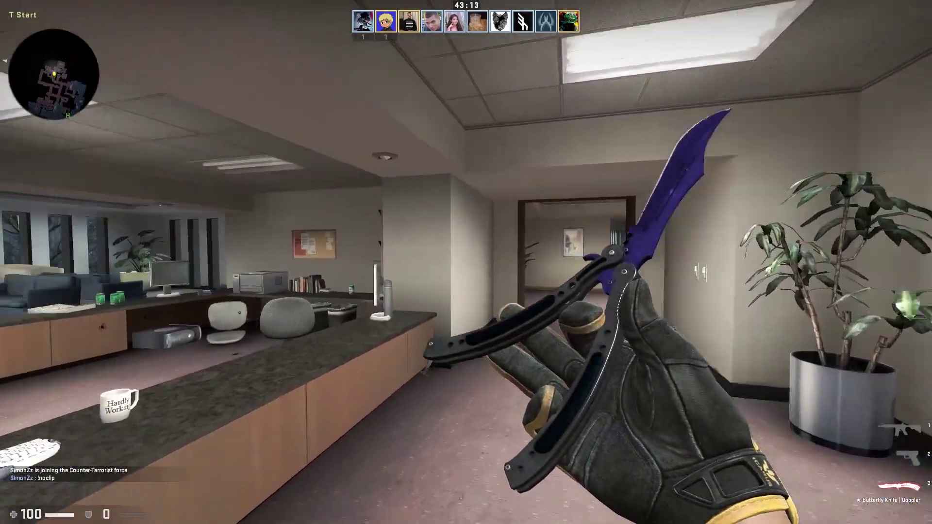
{"action": "key", "text": "w"}
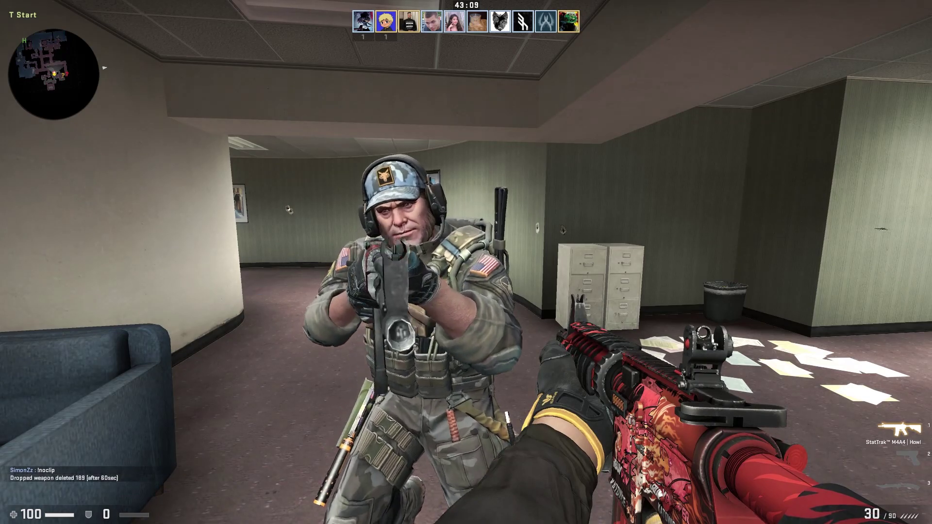
- View the other player's AK-47 up close, and carry the Butterfly Knife into the conference room area
{"action": "key", "text": "w"}
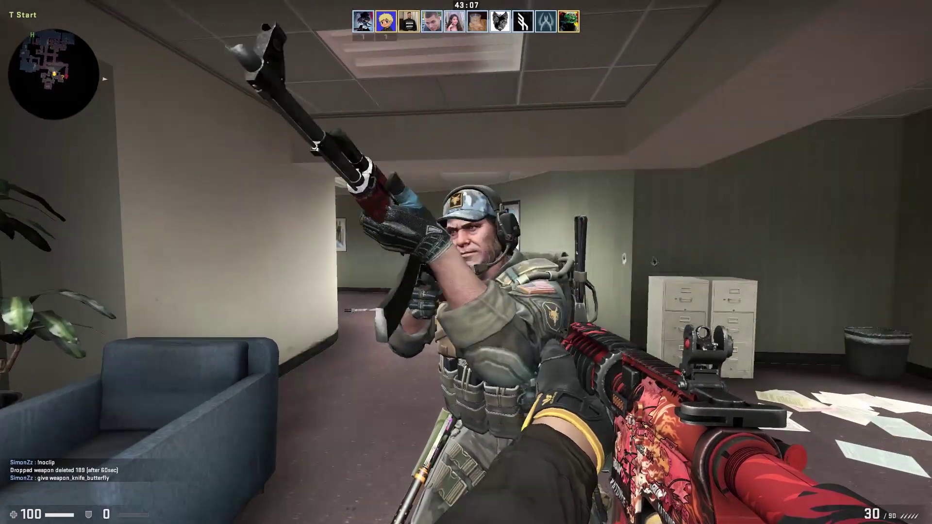
{"action": "key", "text": "s"}
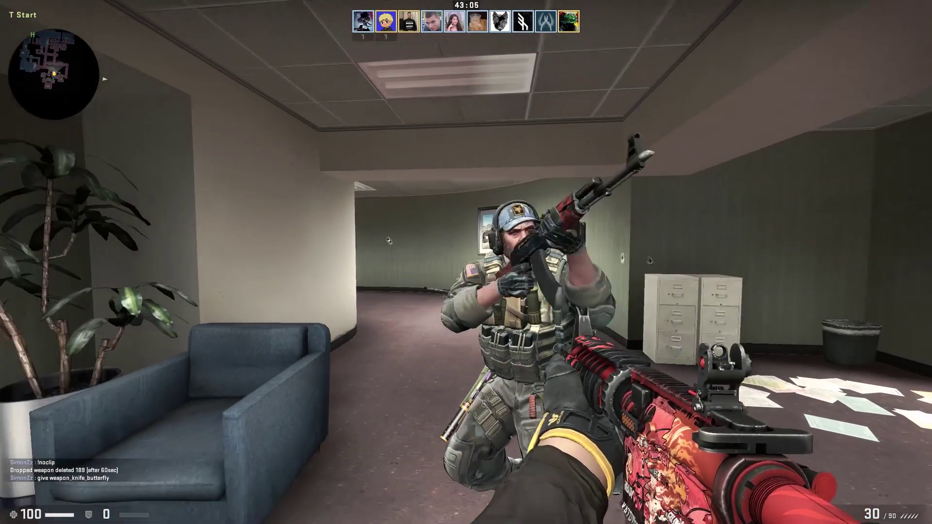
{"action": "key", "text": "3"}
{"action": "key", "text": "w"}
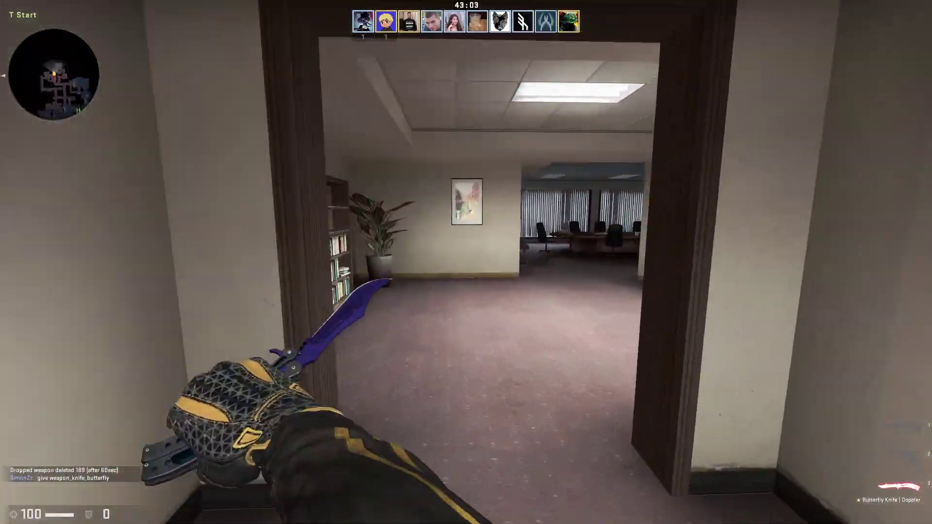
{"action": "key", "text": "w"}
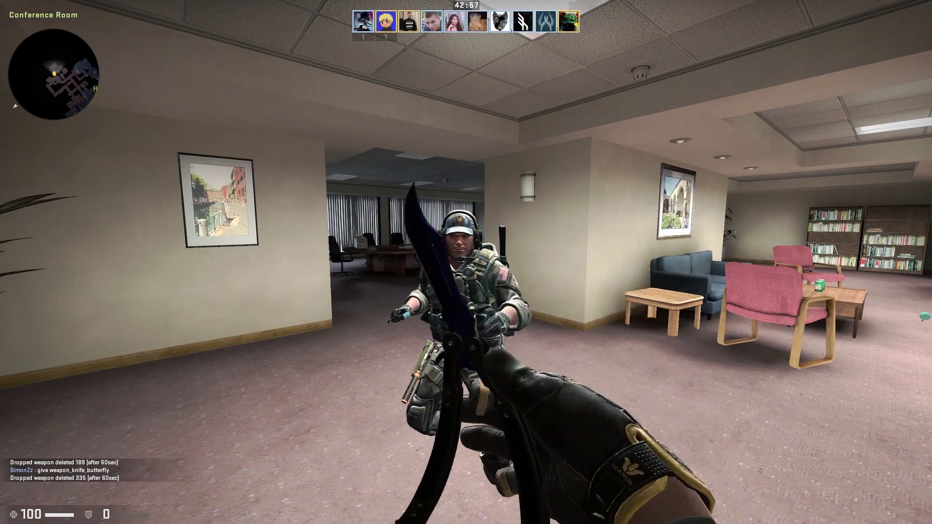
- Swap the M4A4 for the dropped stickered AK-47 and inspect it, walking back to the office with the knife out
{"action": "key", "text": "1"}
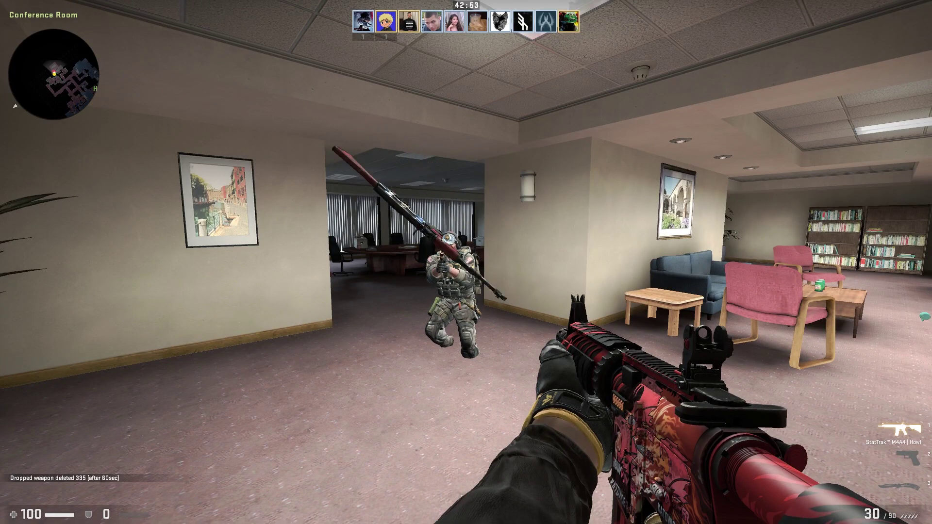
{"action": "key", "text": "e"}
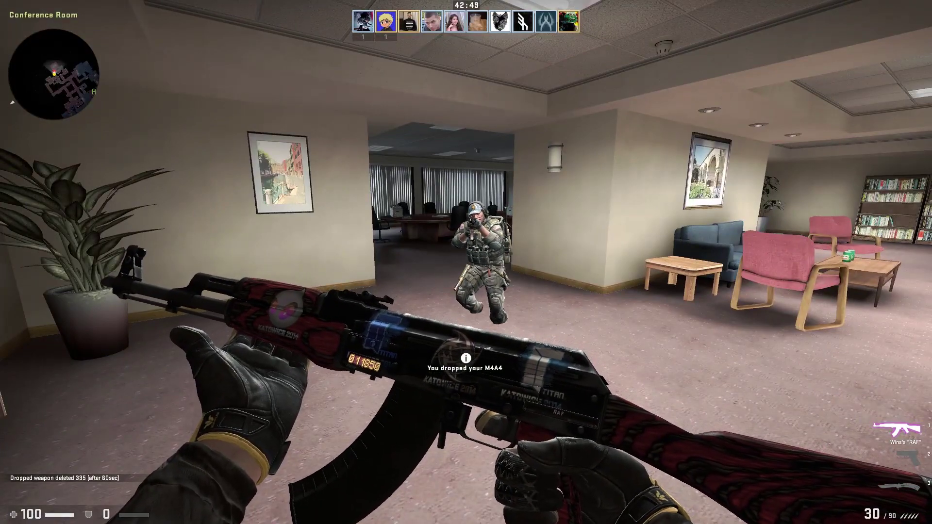
{"action": "key", "text": "f"}
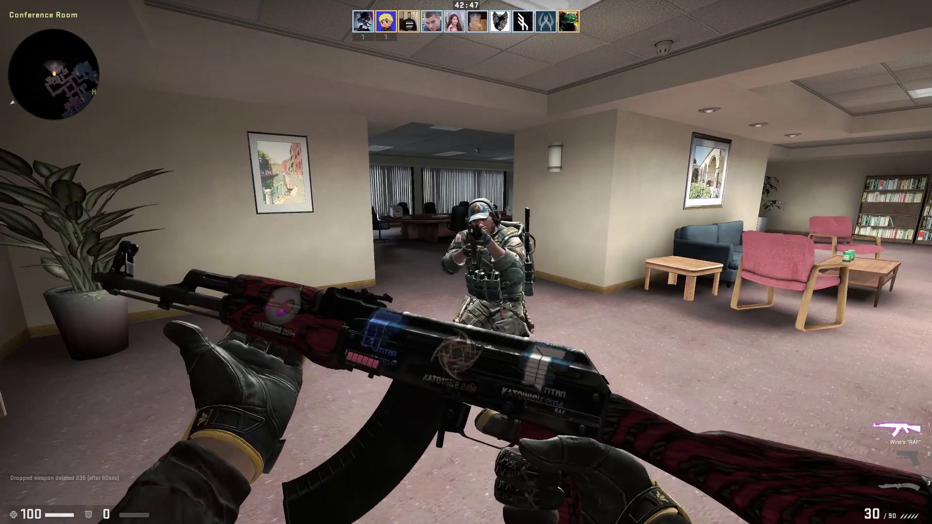
{"action": "key", "text": "Tab"}
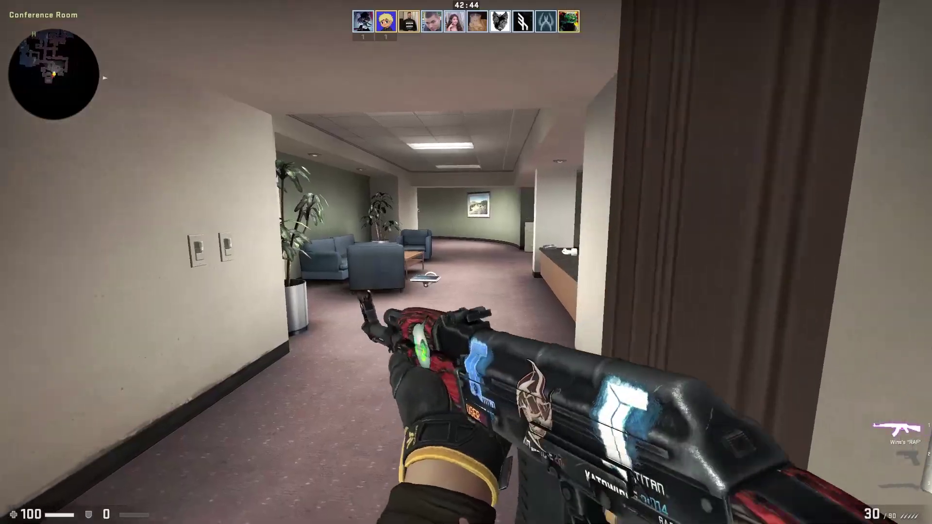
{"action": "key", "text": "w"}
{"action": "key", "text": "3"}
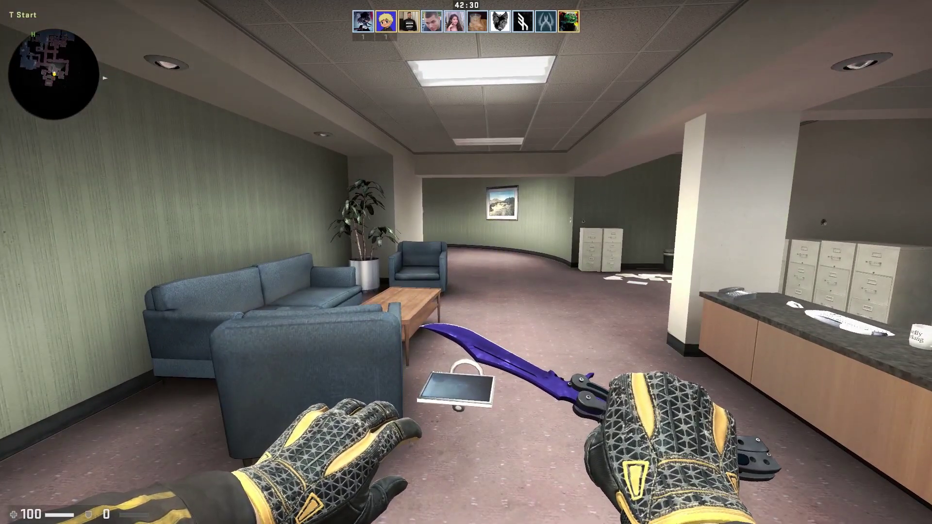